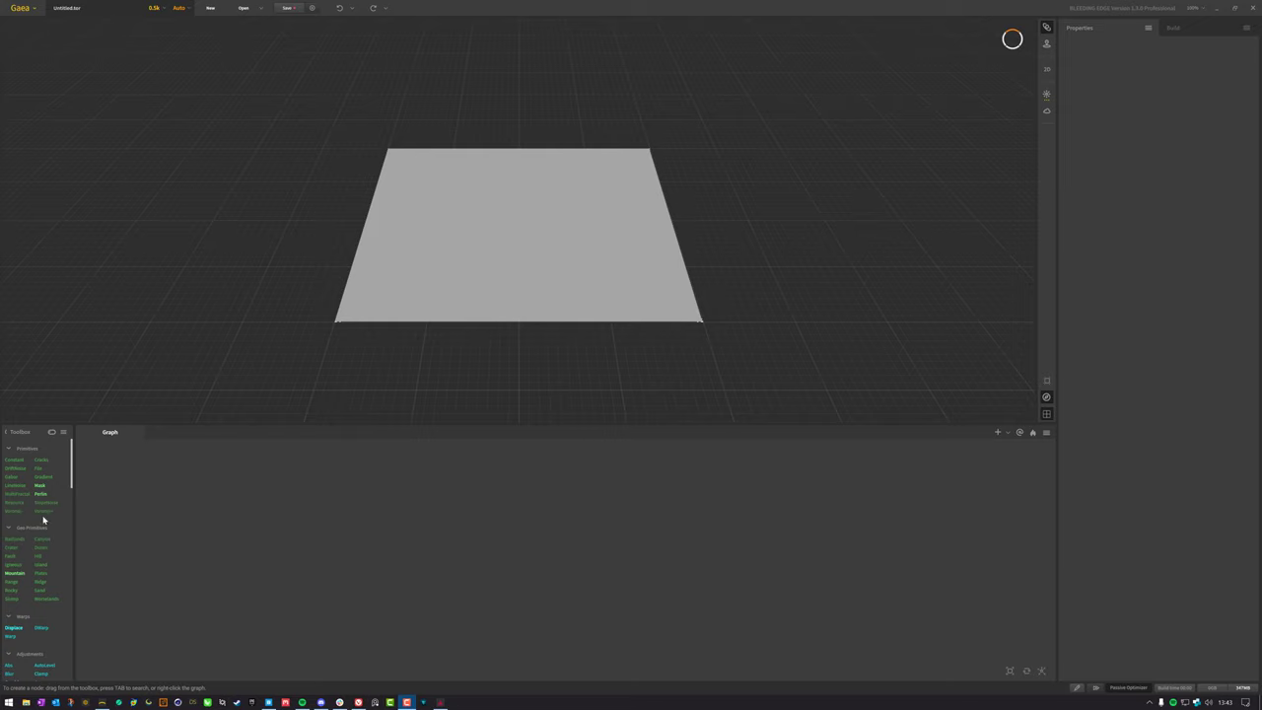
Add a Perlin node to the main graph, then create Graph (1) and tag its tab red
left_click_drag(45, 495, 394, 554)
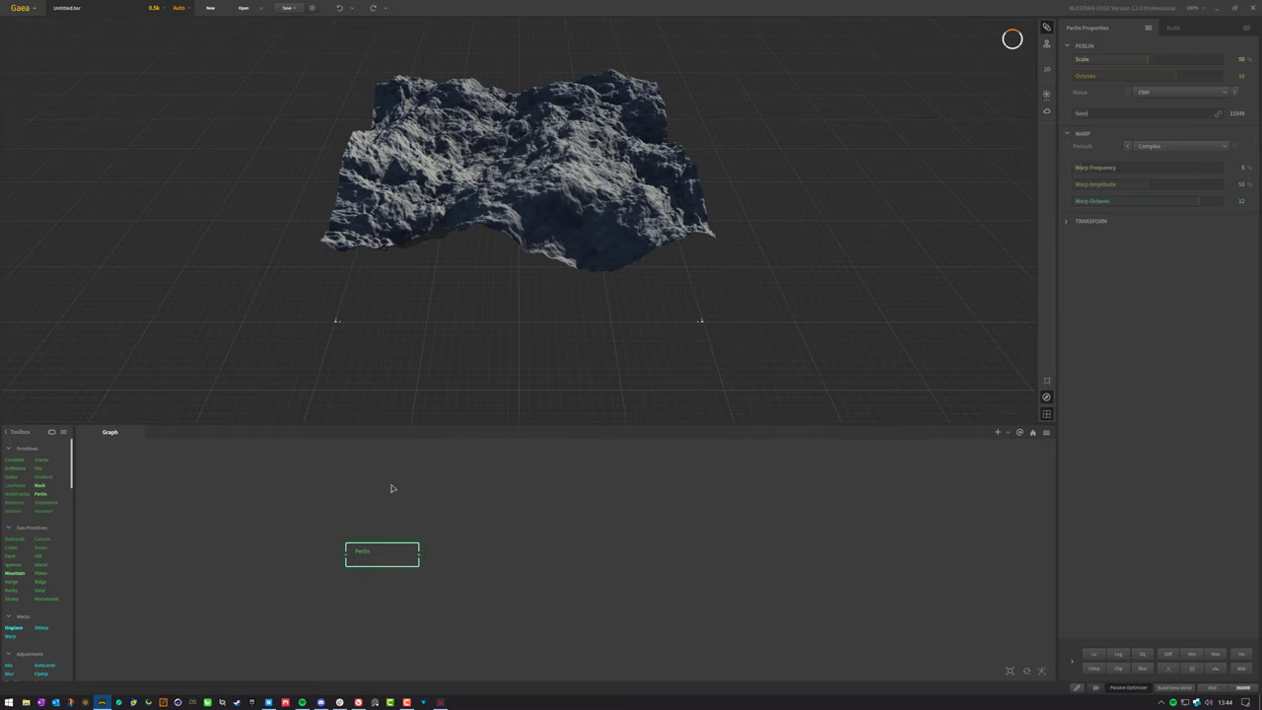
left_click(998, 432)
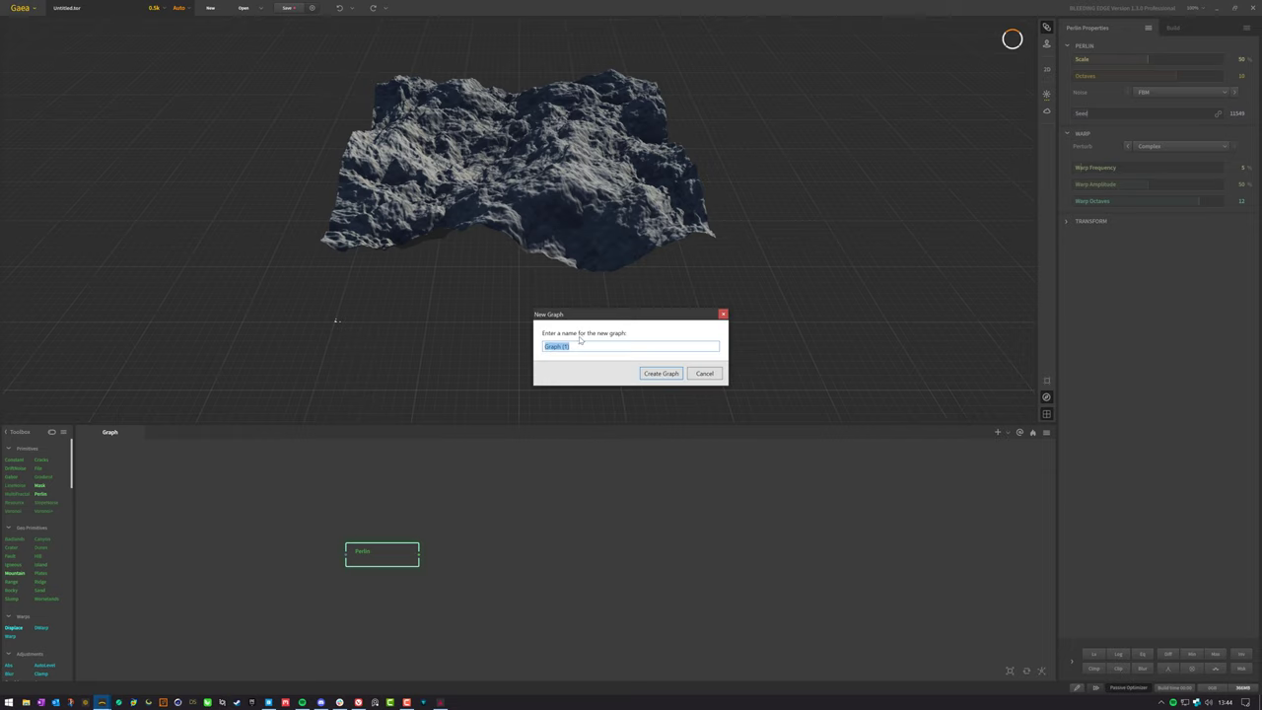
left_click(662, 373)
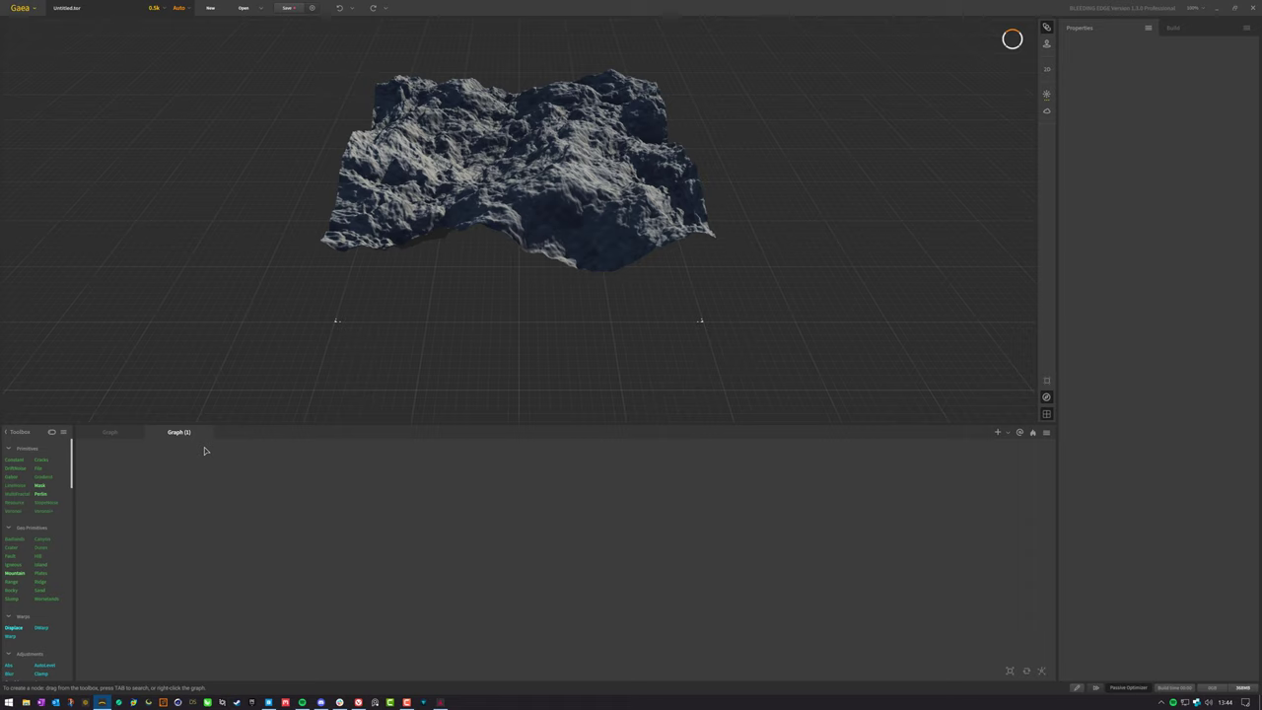
right_click(176, 434)
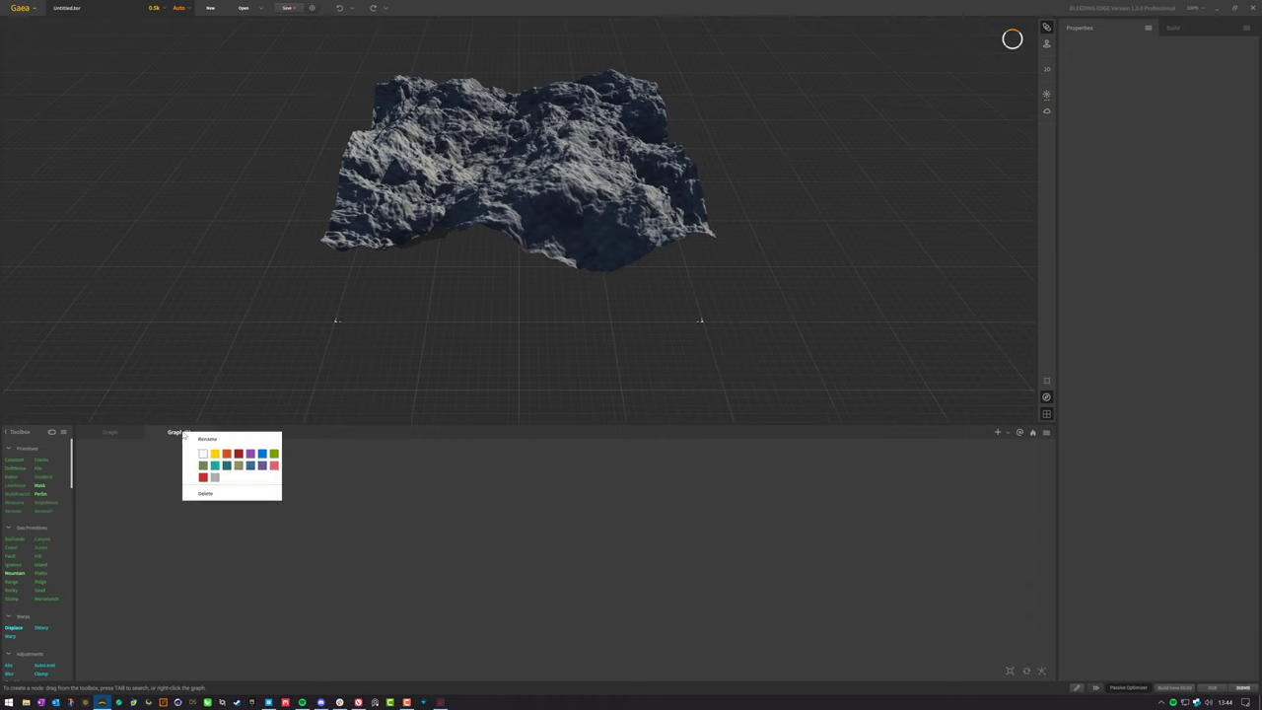
left_click(203, 477)
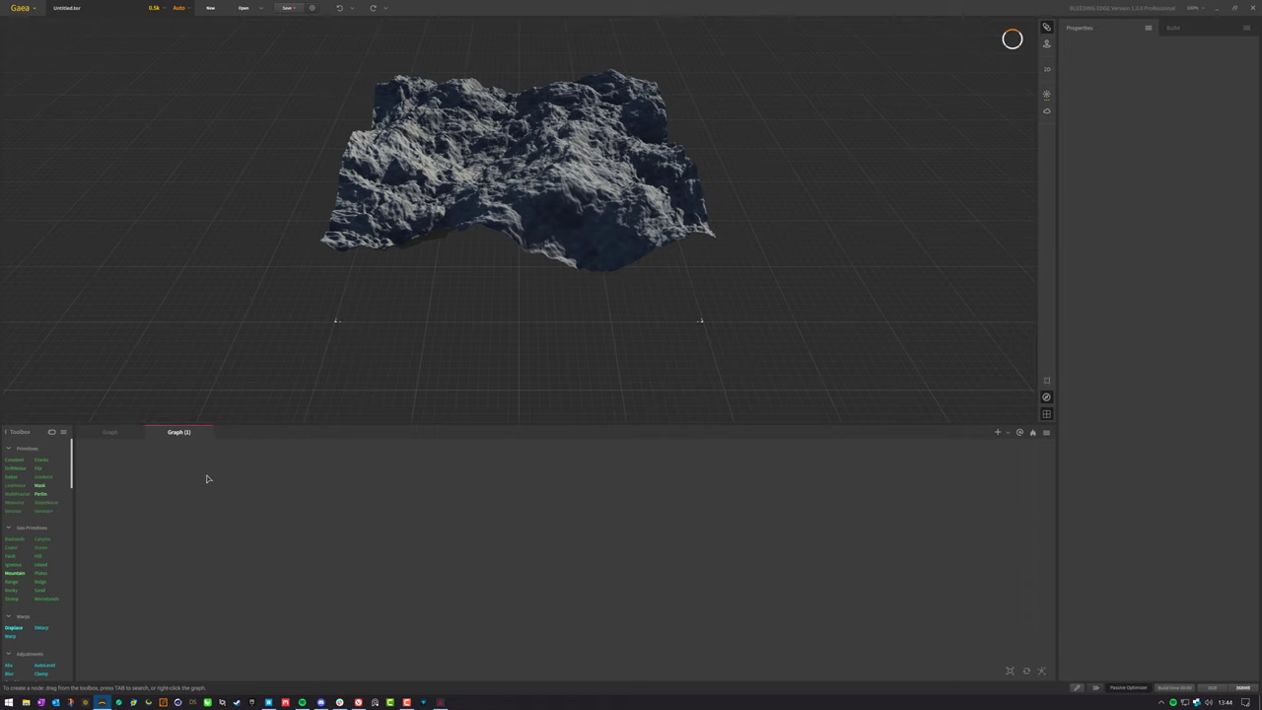
Switch between the Graph and Graph (1) tabs, ending back on the main graph with the Perlin node
left_click(116, 438)
right_click(114, 433)
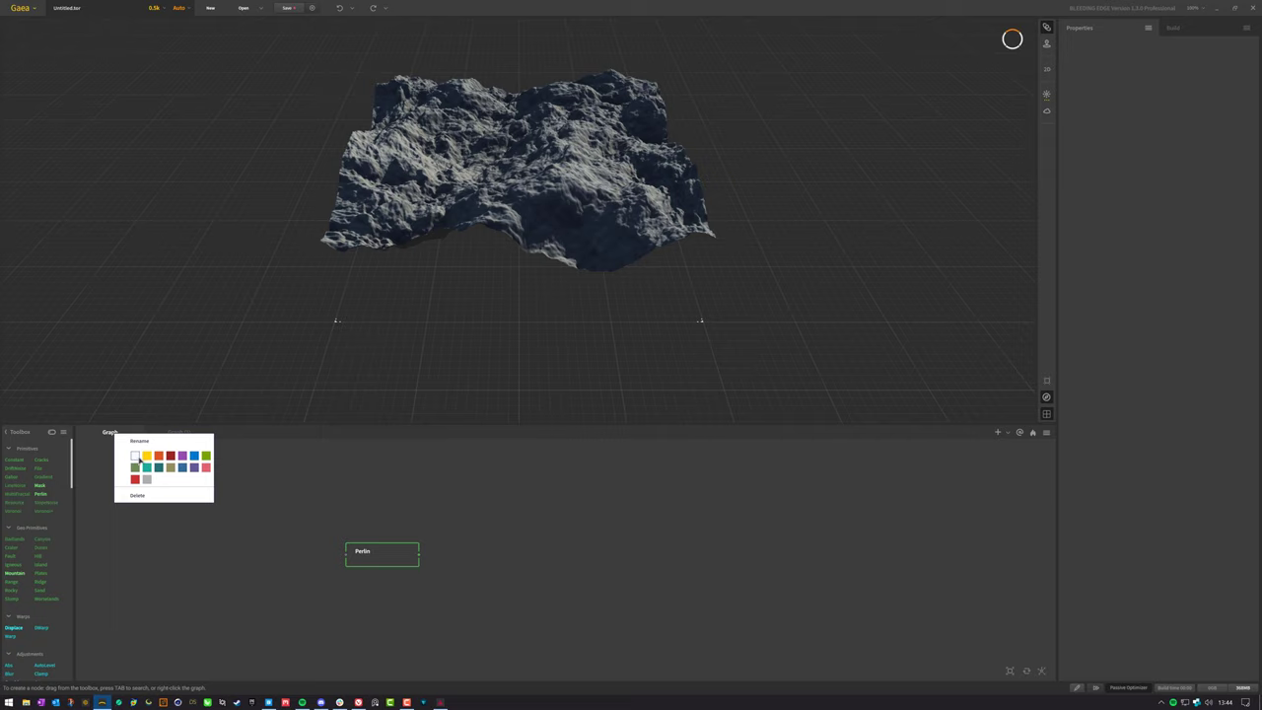
key("Escape")
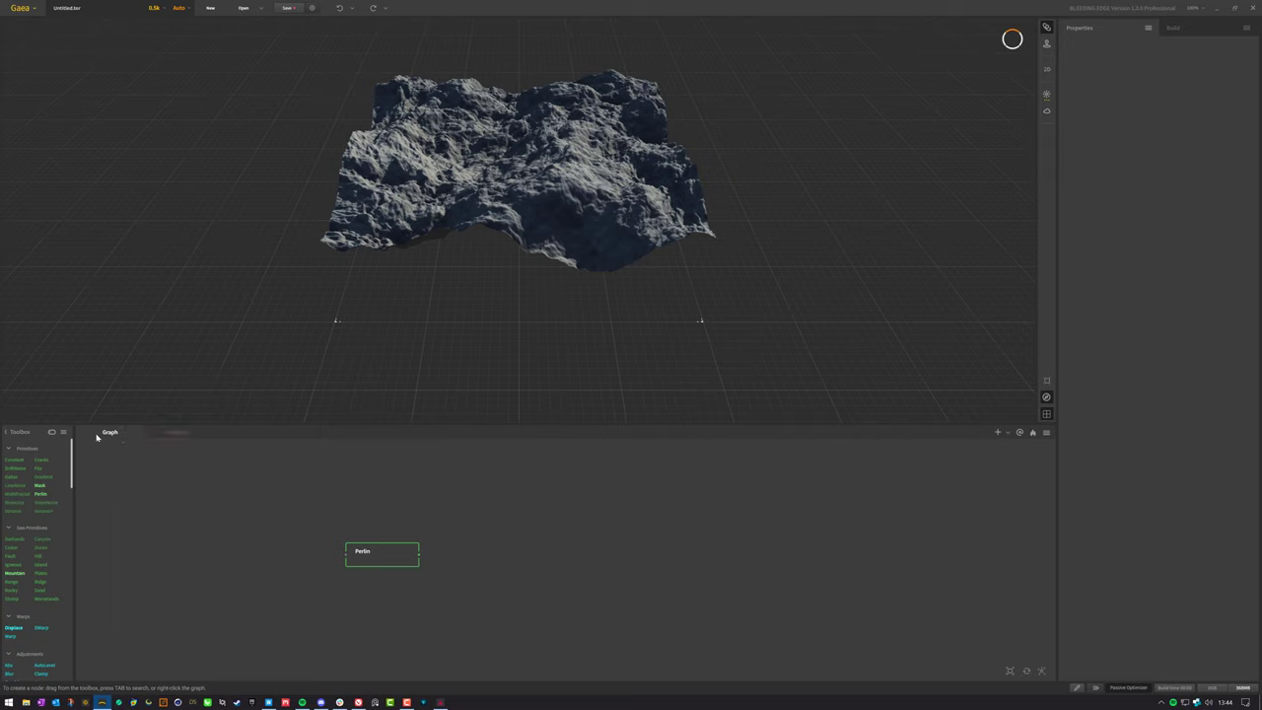
right_click(115, 435)
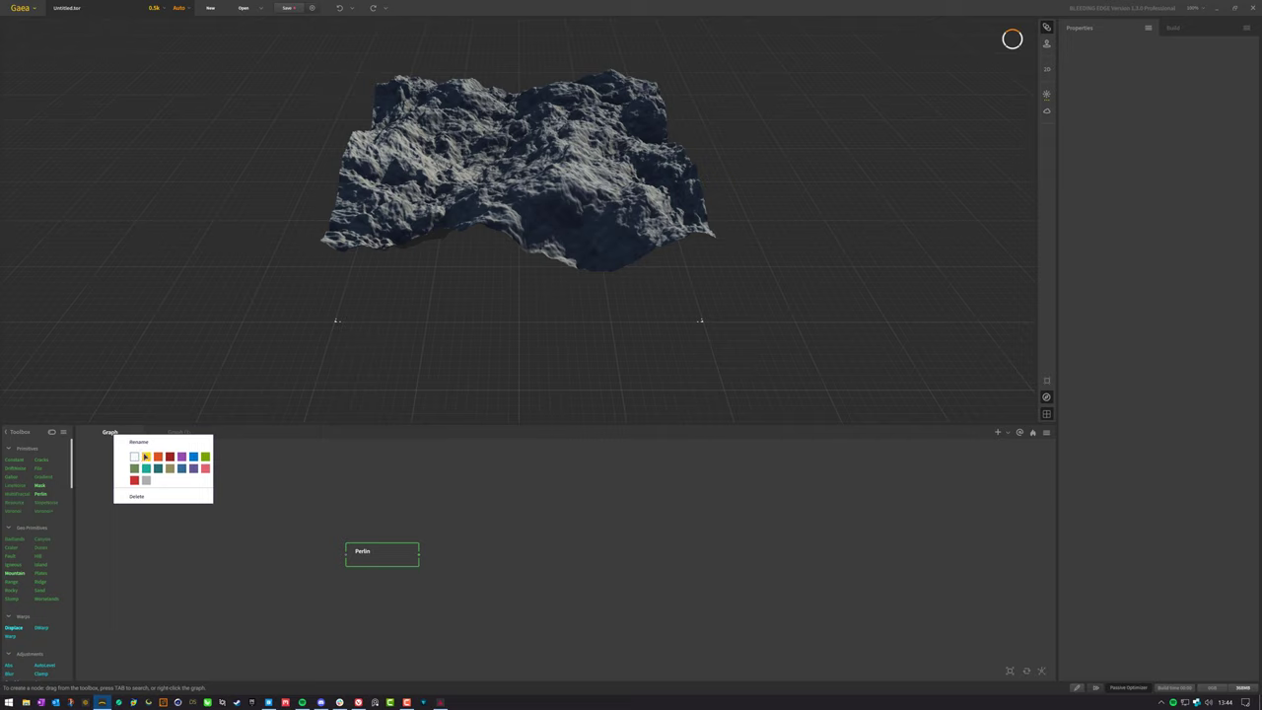
left_click(349, 480)
left_click(181, 433)
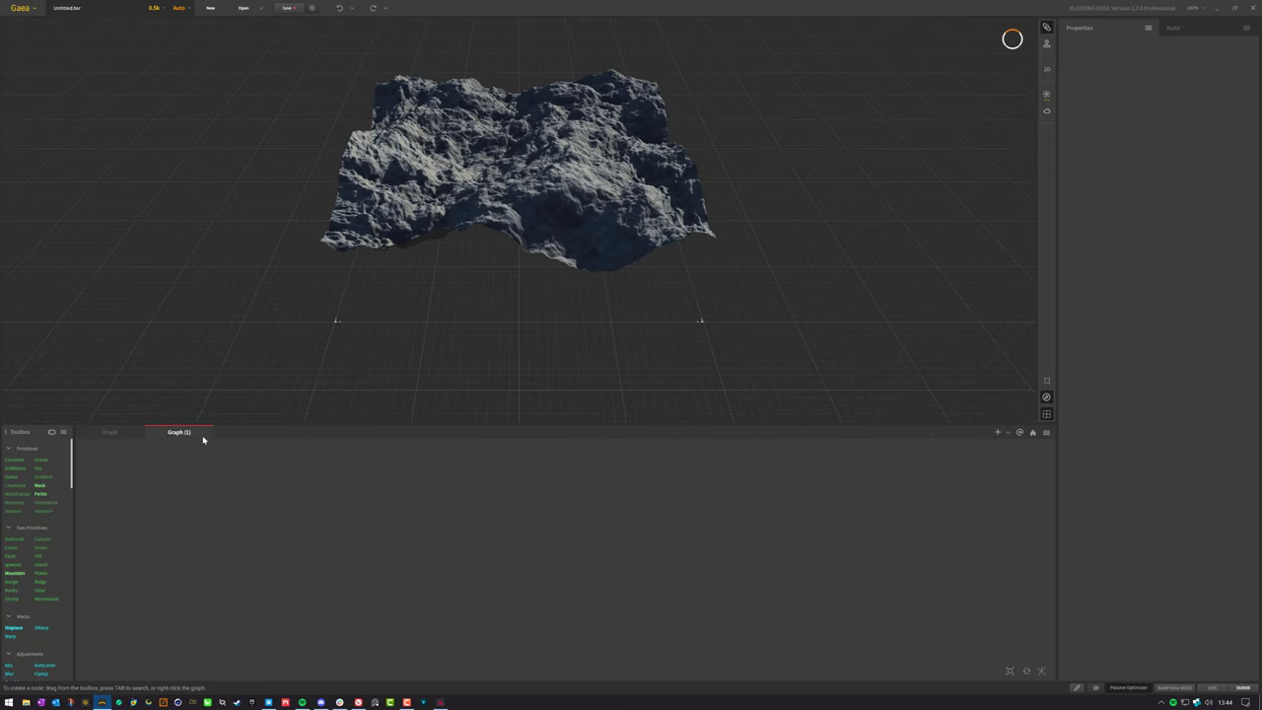
left_click(128, 433)
left_click(194, 435)
left_click(137, 434)
Shift the main Perlin node left, then add a Perlin node to Graph (1) and return to Graph
left_click_drag(406, 550, 280, 553)
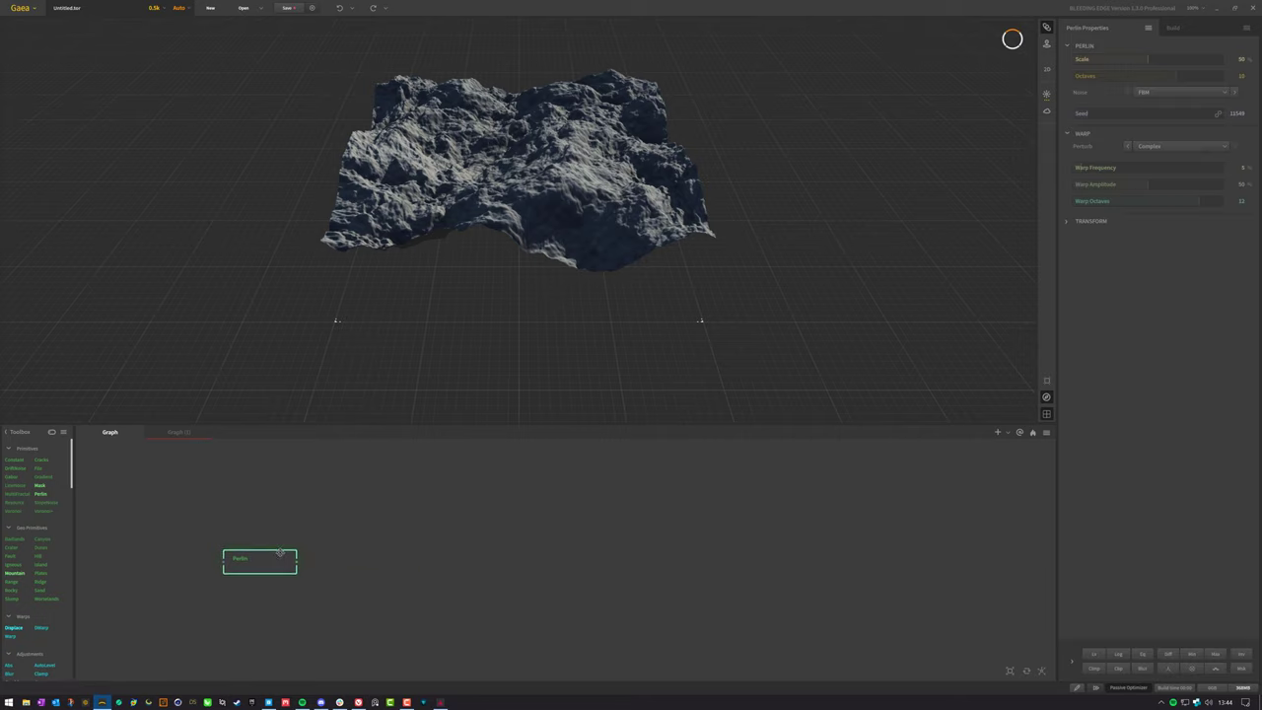
left_click(178, 434)
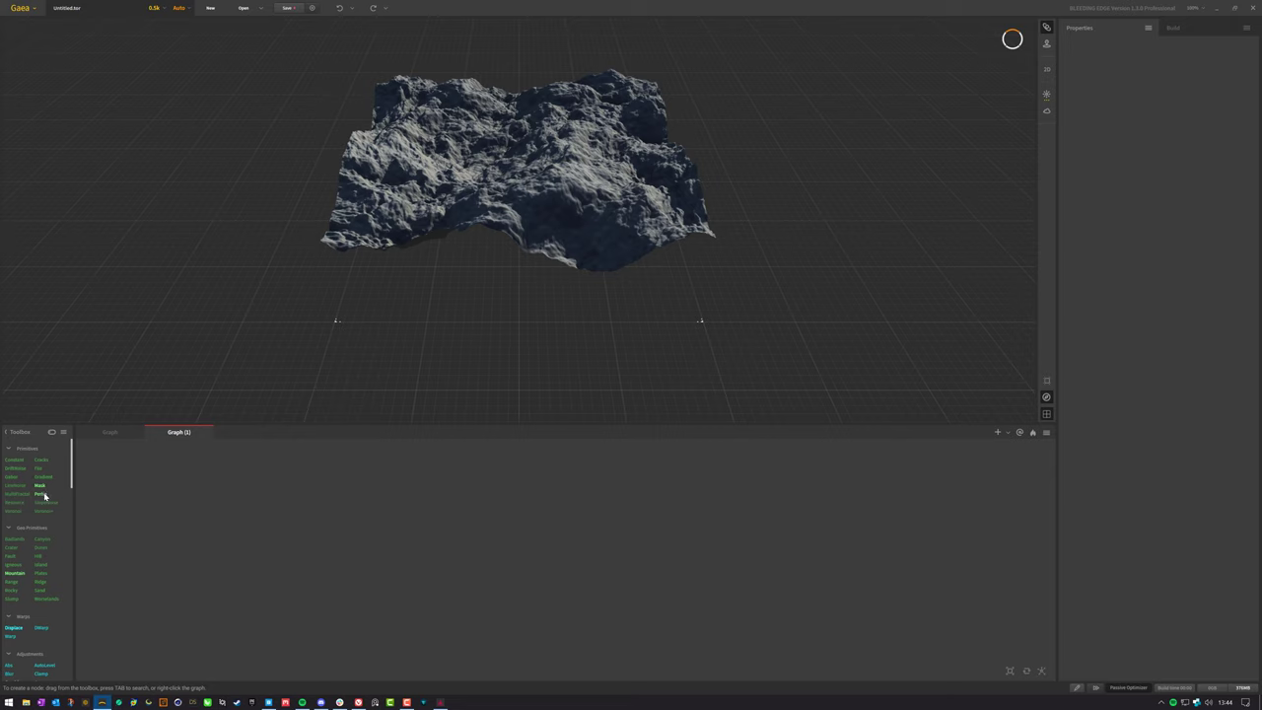
left_click_drag(44, 496, 327, 588)
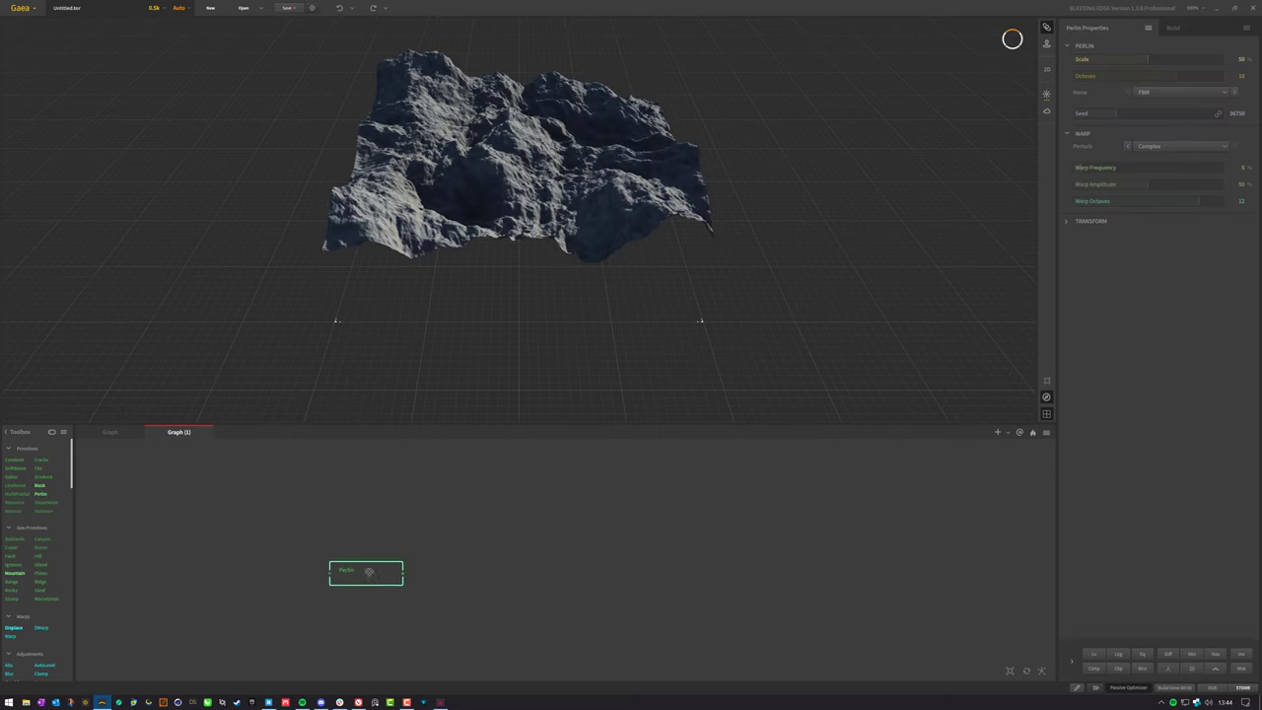
left_click(116, 434)
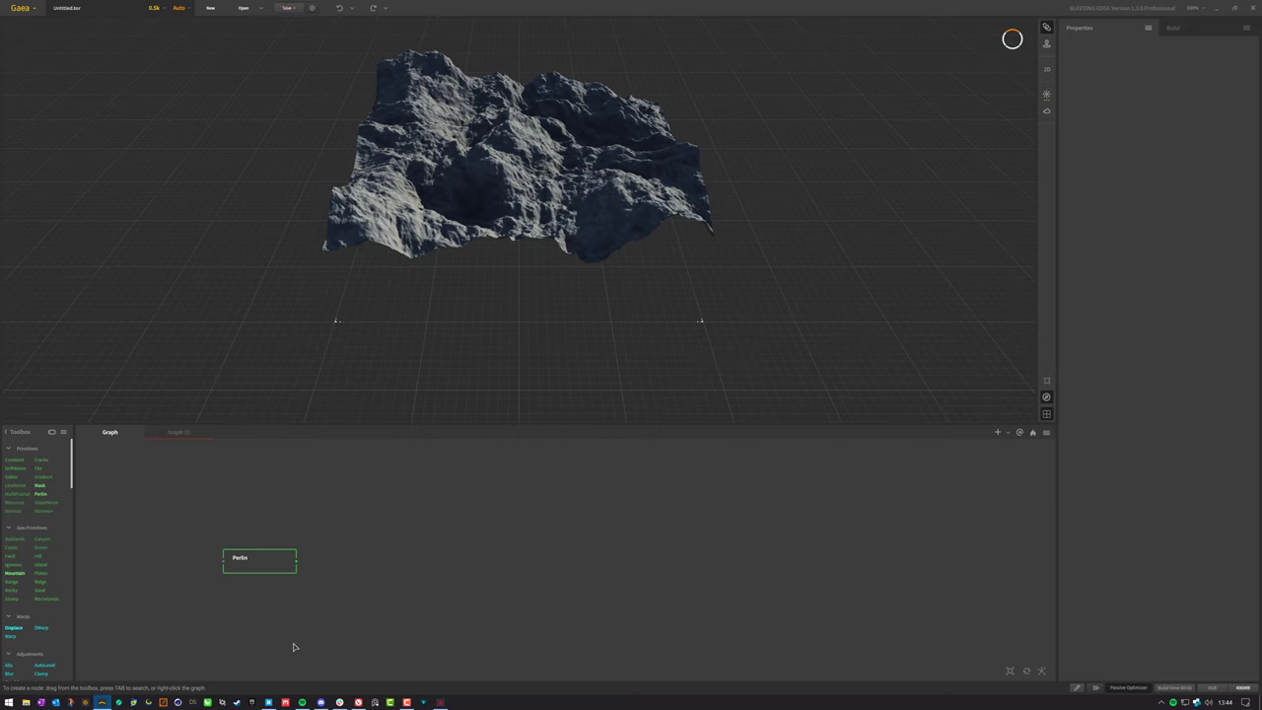
Pin the main graph's Perlin node to the viewport and pin it as the underlay
left_click(261, 569)
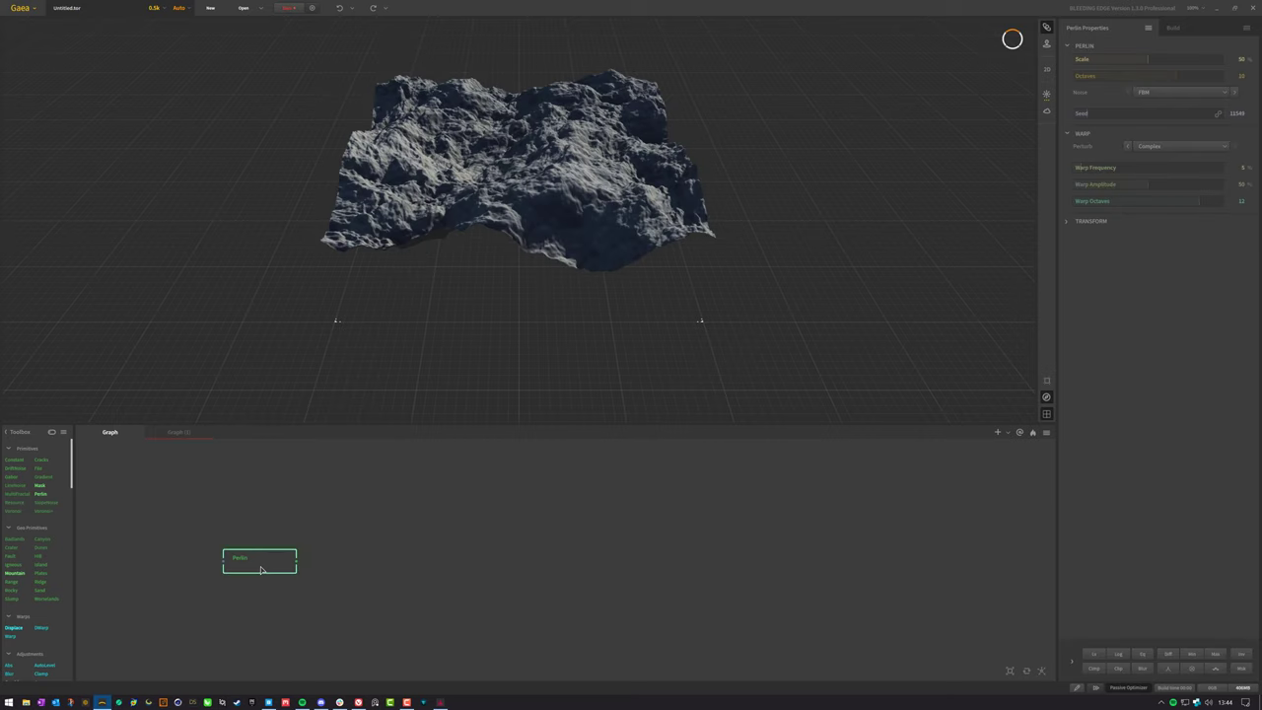
right_click(261, 570)
left_click(288, 378)
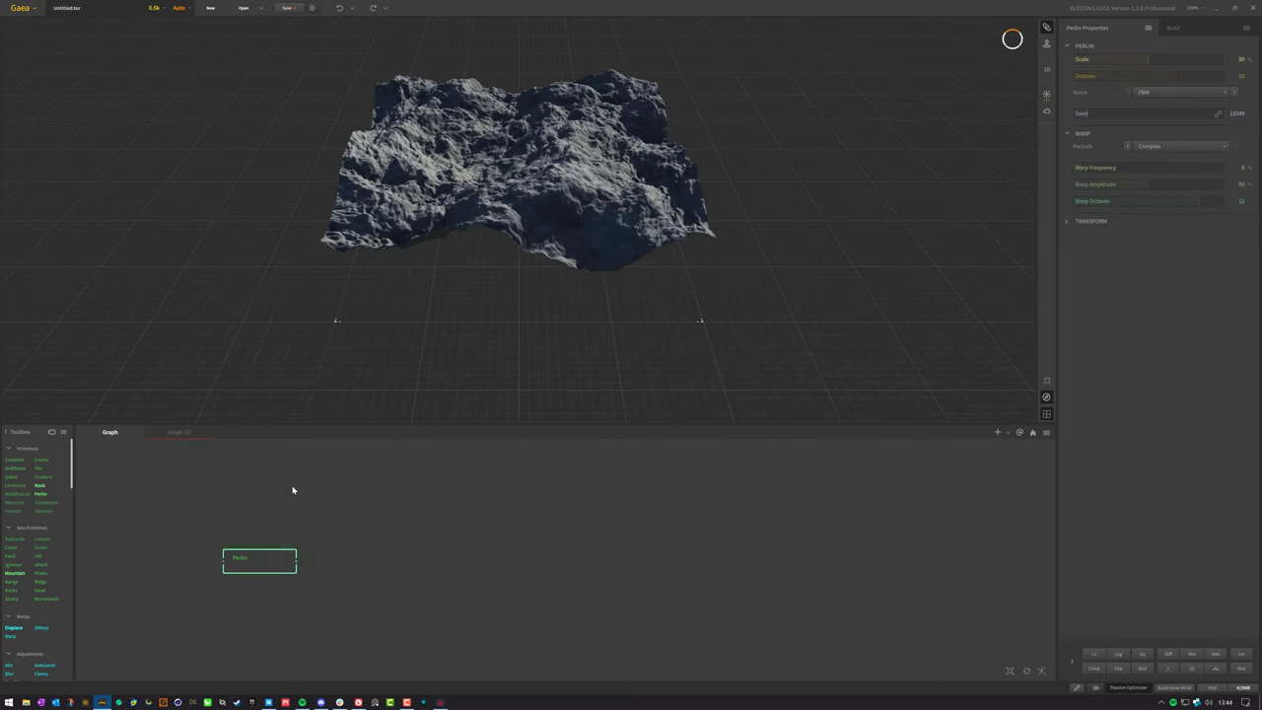
right_click(274, 570)
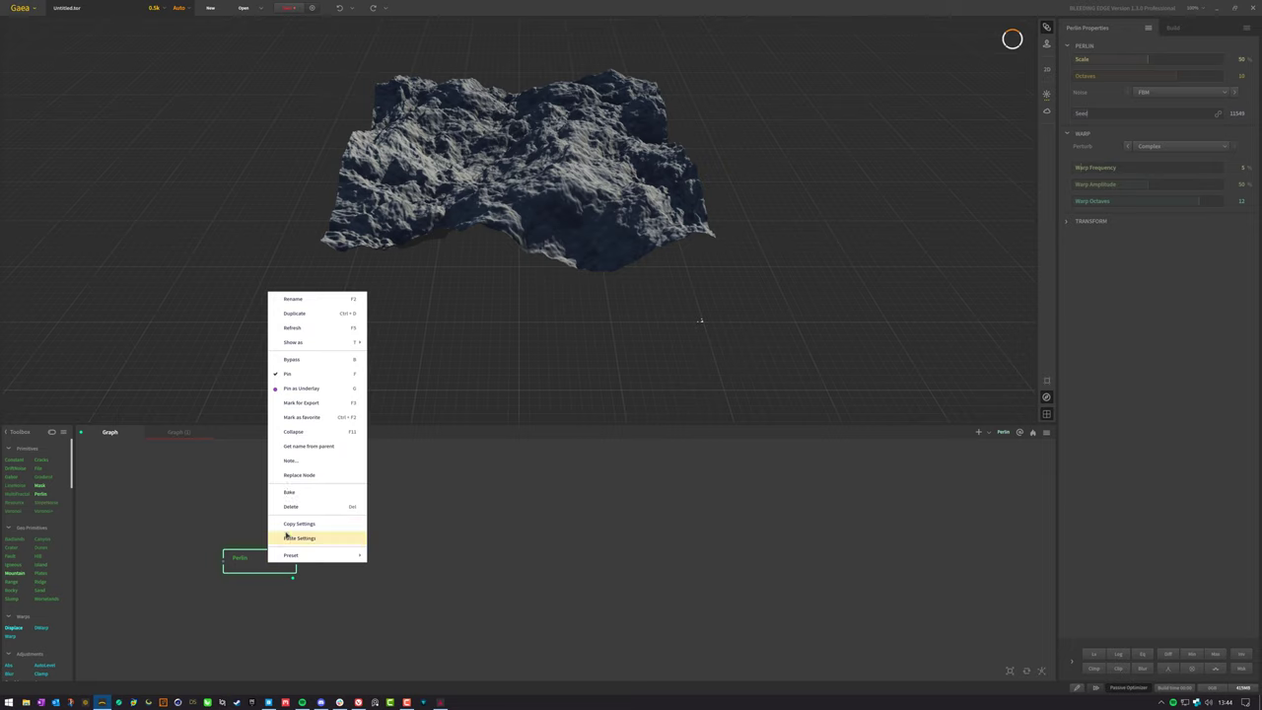
left_click(309, 390)
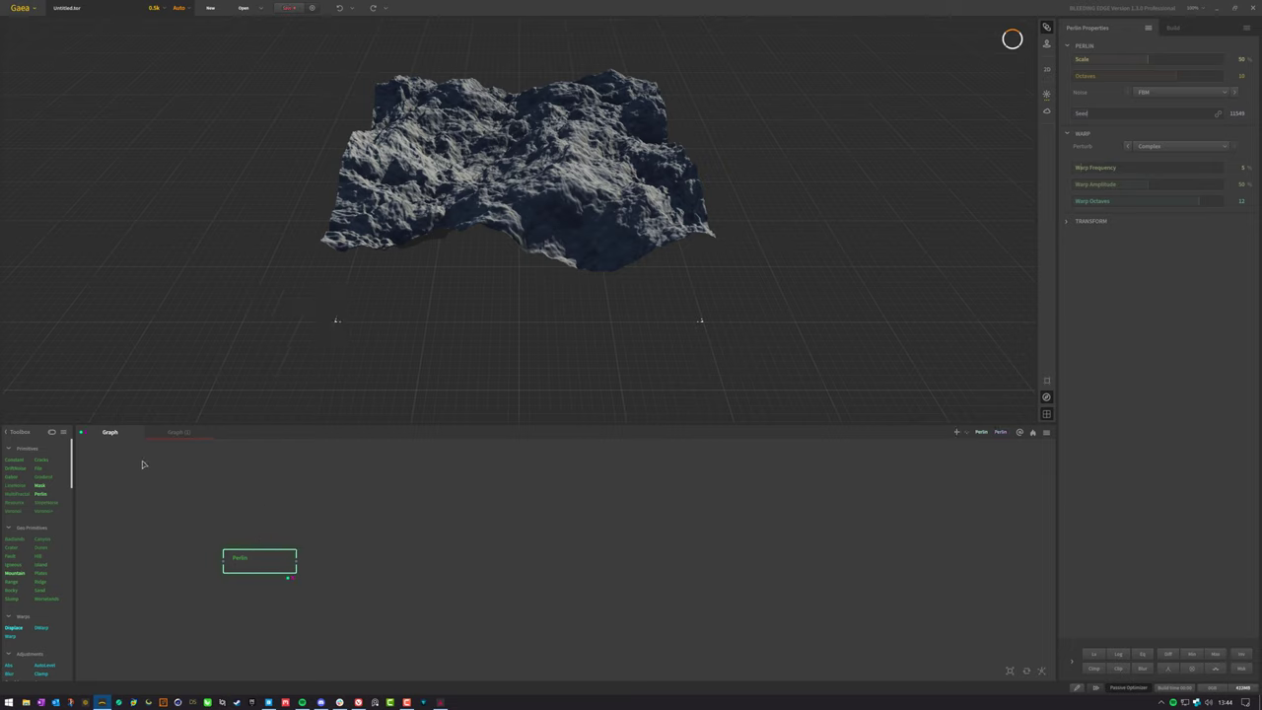
Nudge the Perlin node into place in the graph and deselect it
left_click_drag(268, 569, 420, 592)
left_click(252, 597)
left_click(412, 597)
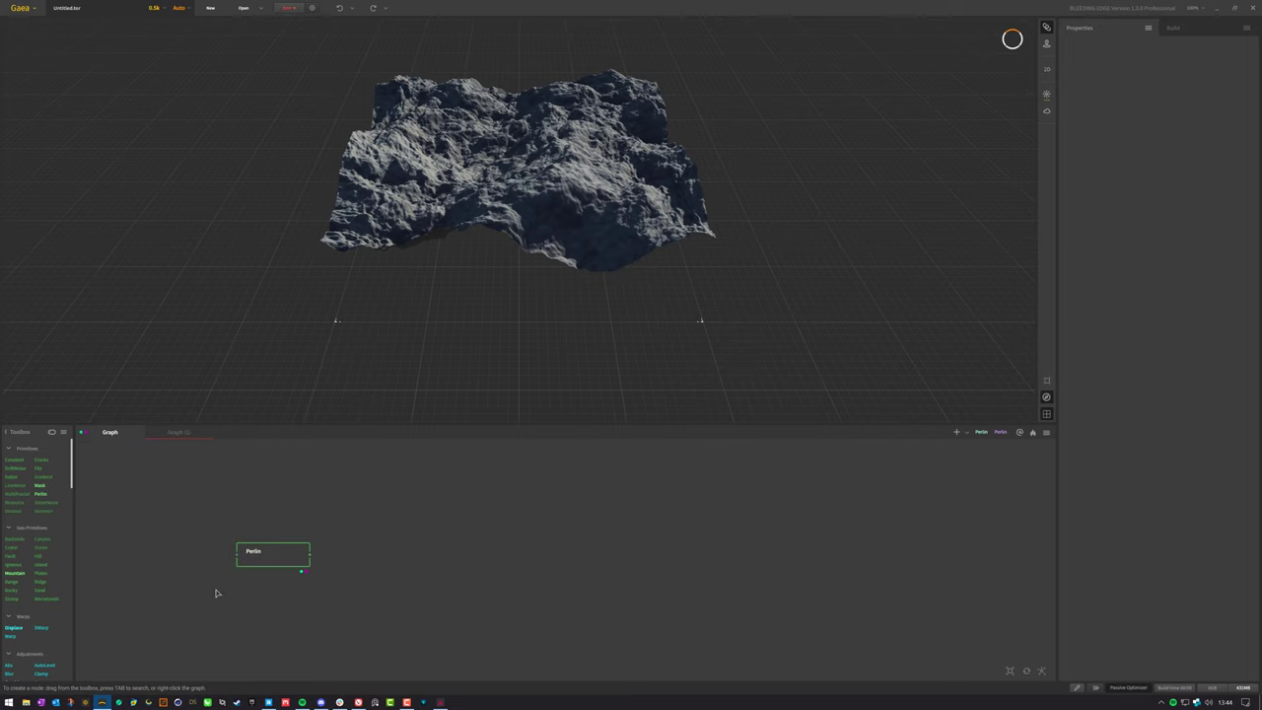
left_click_drag(212, 603, 347, 501)
mouse_move(271, 556)
left_mouse_down()
mouse_move(245, 555)
mouse_move(270, 560)
left_mouse_up()
left_click(374, 569)
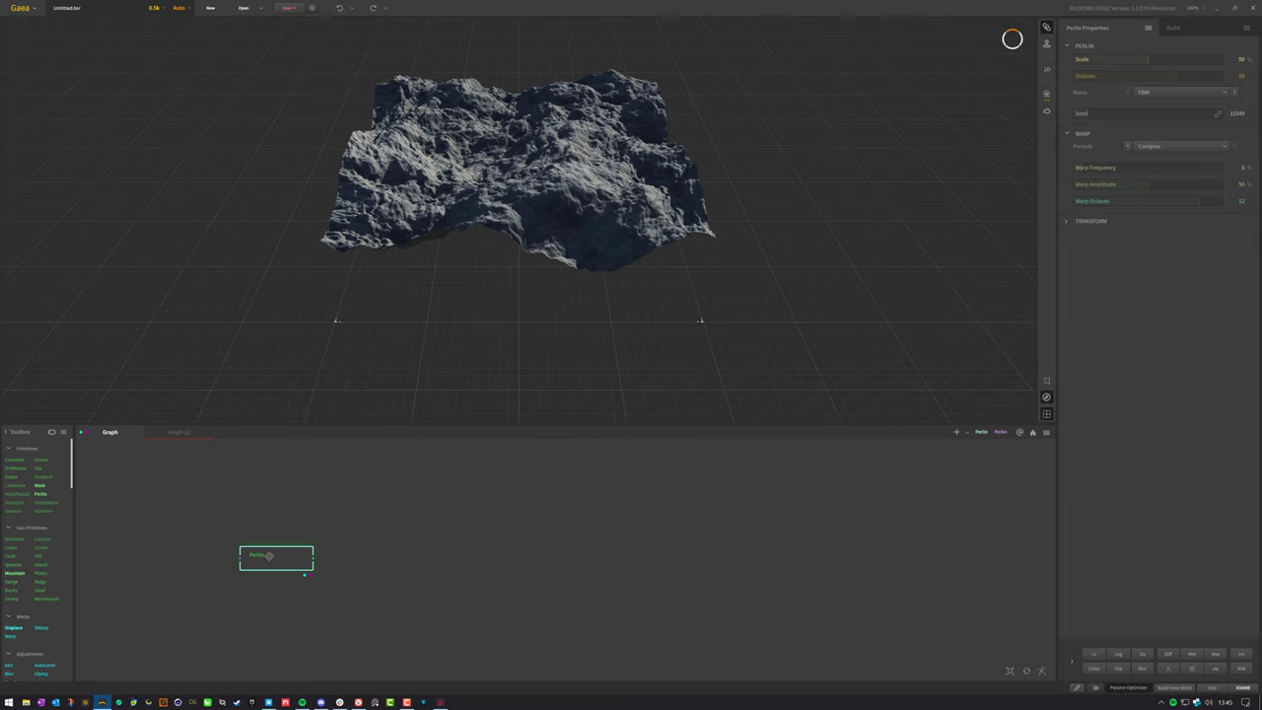
left_click(243, 509)
left_click(176, 432)
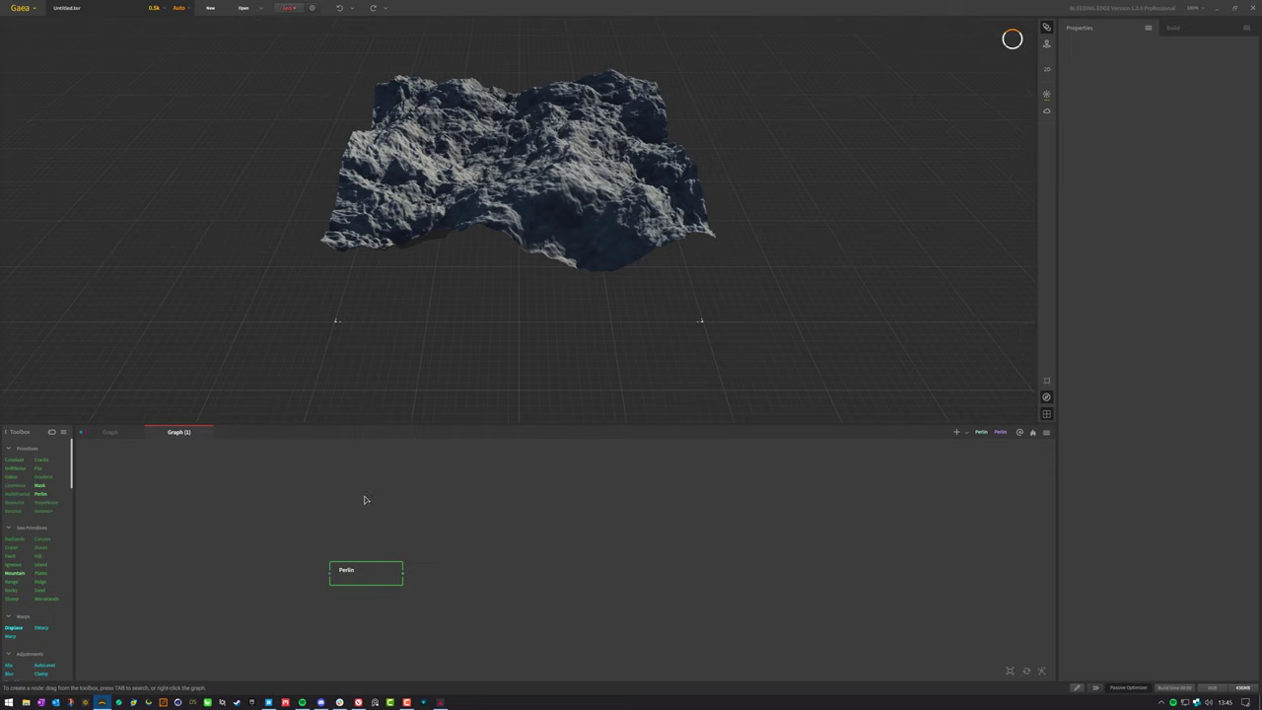
left_click(108, 433)
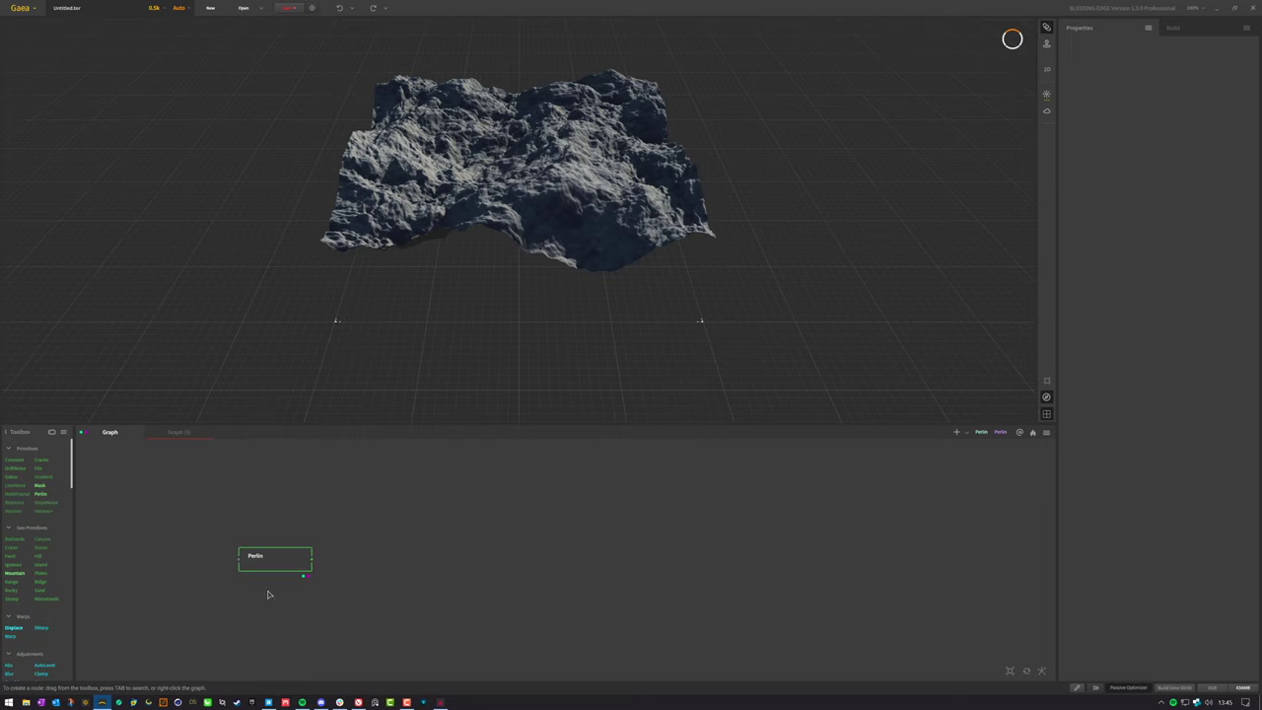
left_click_drag(282, 556, 260, 554)
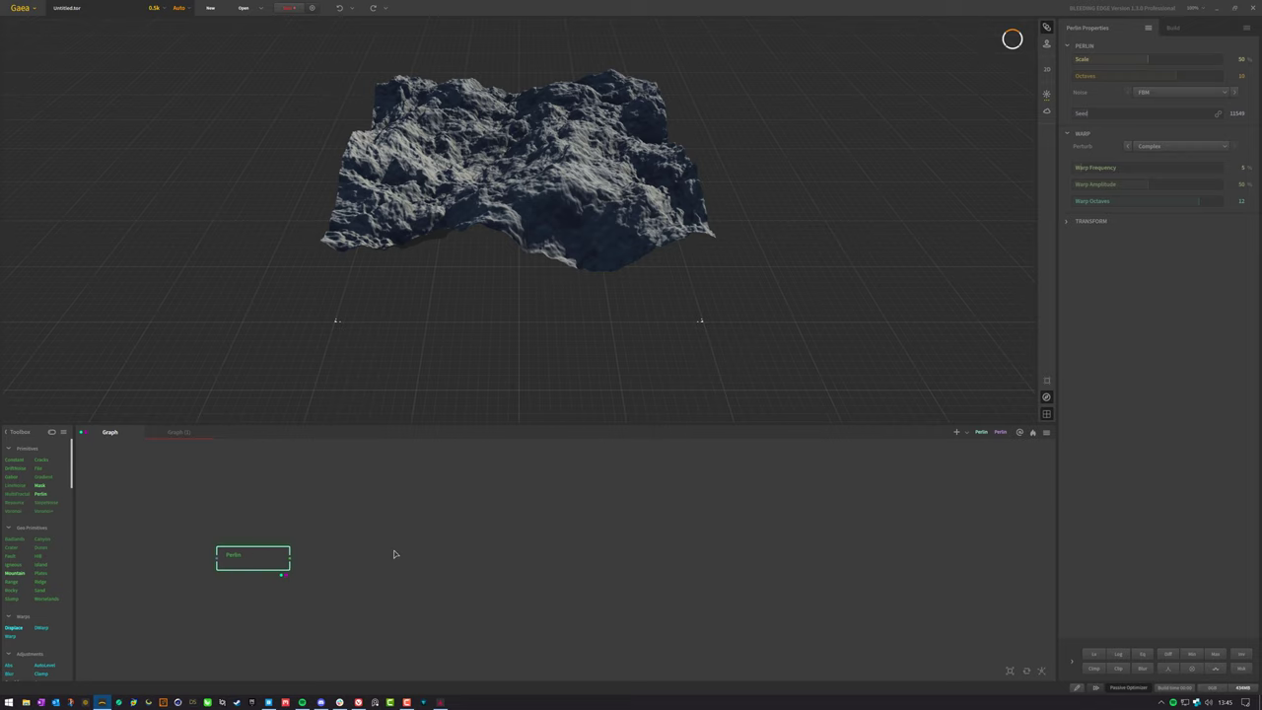
left_click(414, 550)
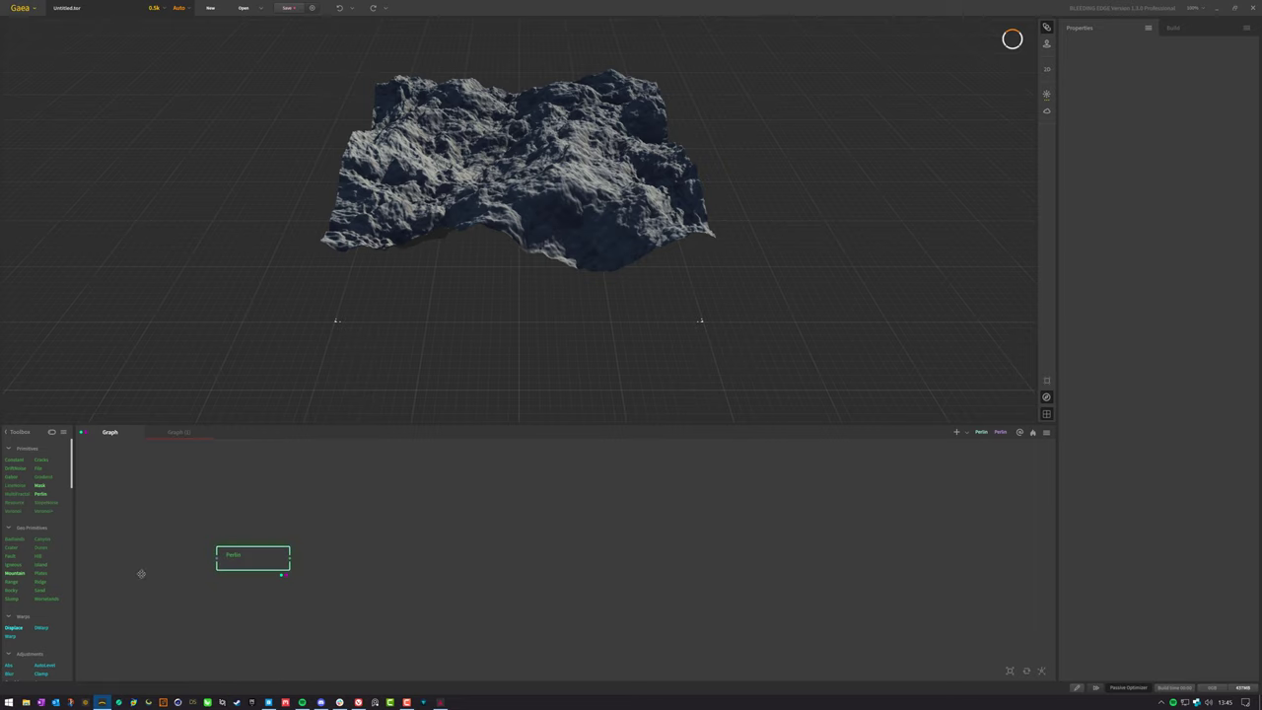
Reposition the main Perlin node and turn its output into a portal
left_click_drag(285, 564, 353, 560)
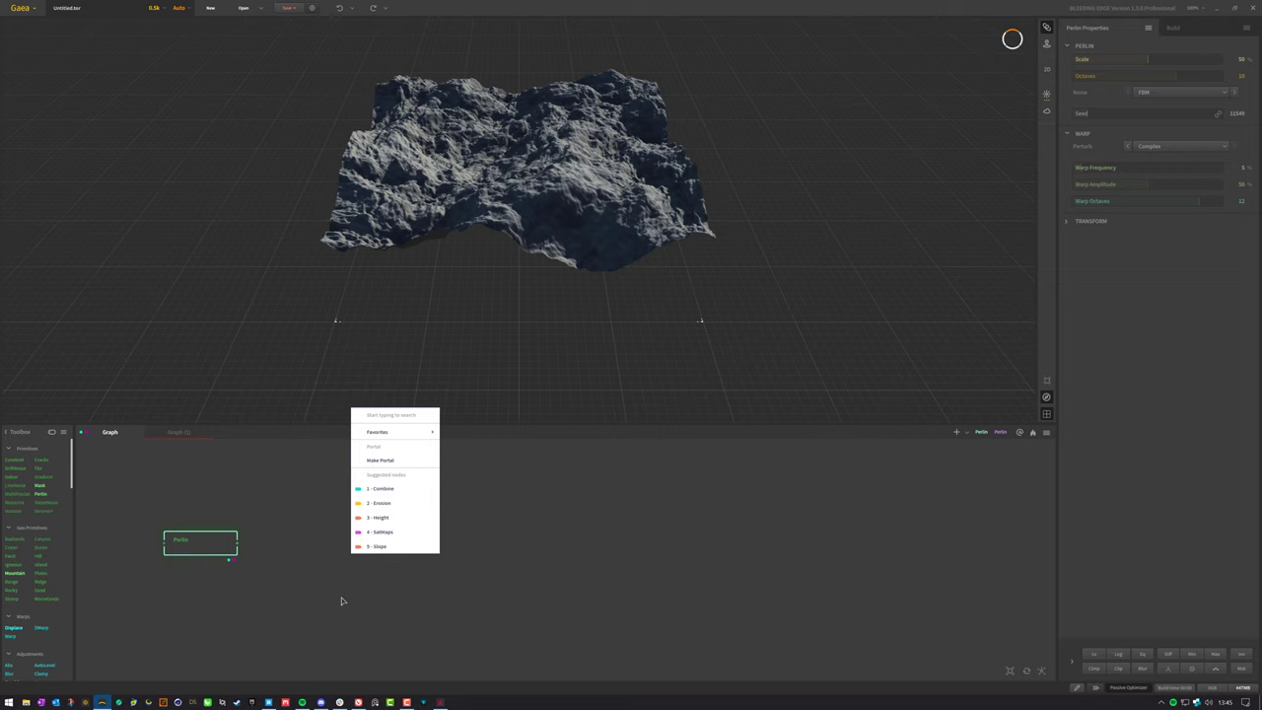
left_click(391, 462)
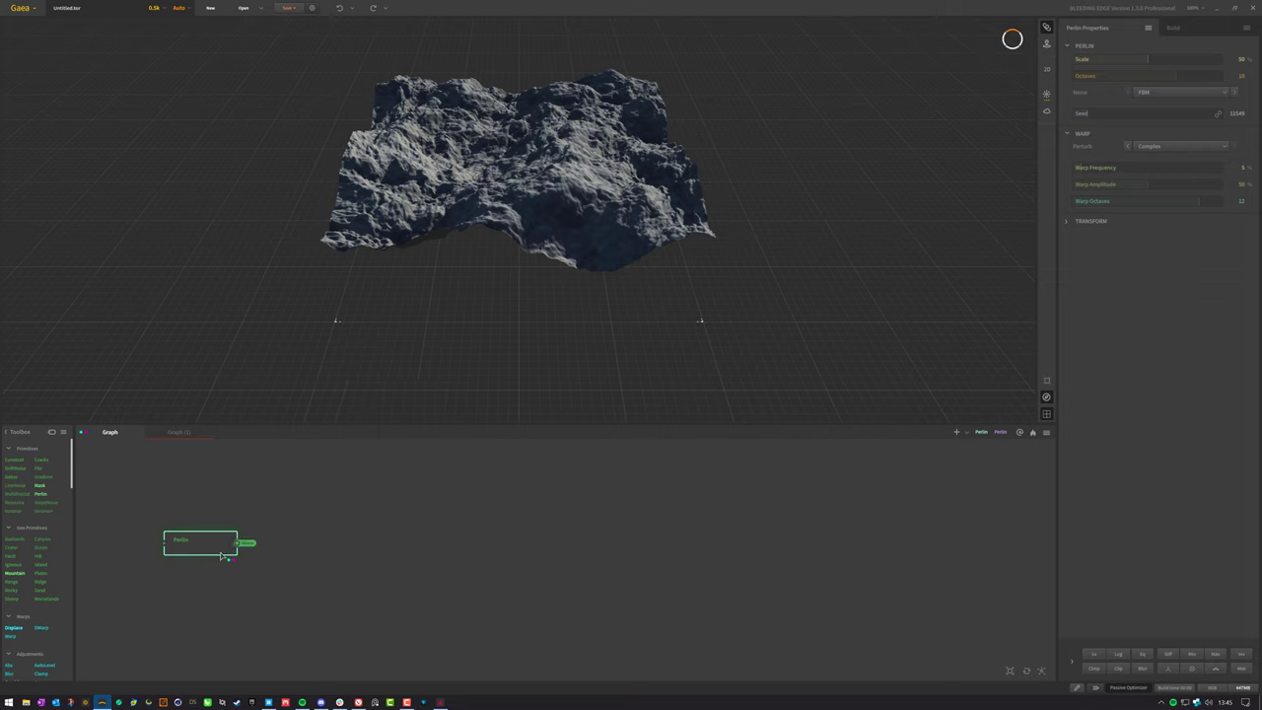
left_click_drag(223, 554, 206, 534)
In Graph (1), wire the main Perlin portal into the Perlin node's Mask input, then return to Graph
left_click(177, 432)
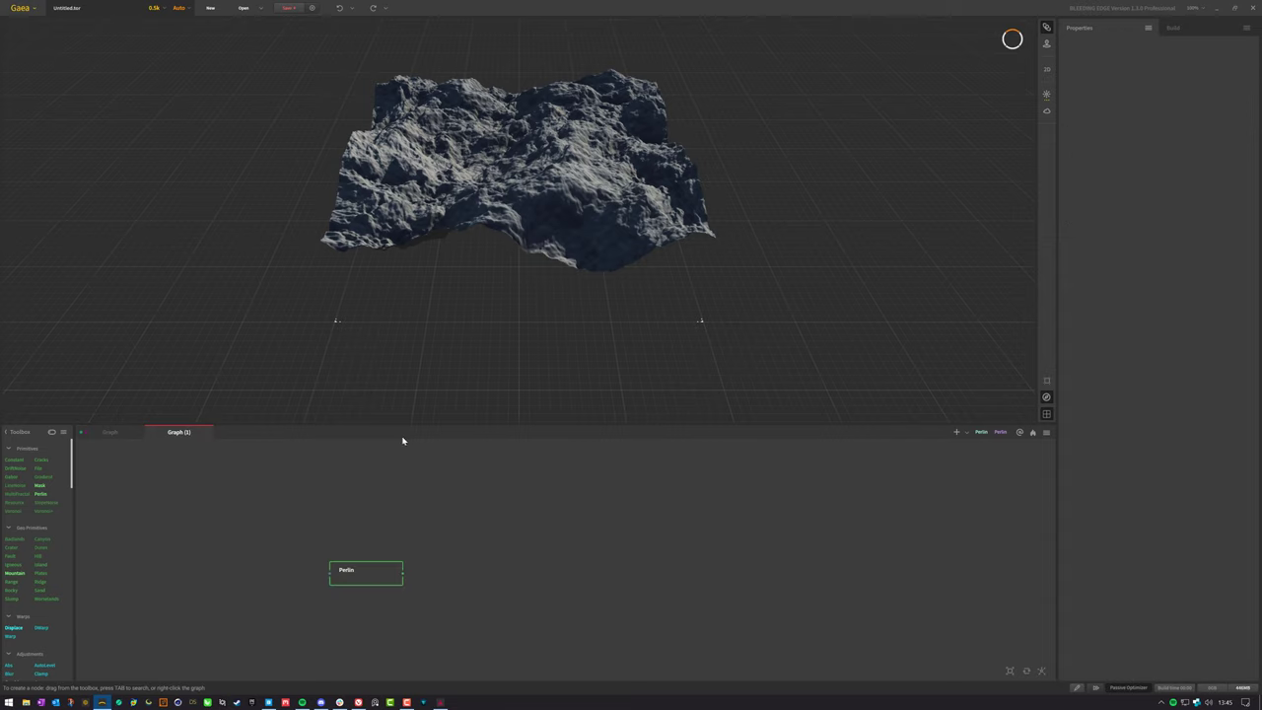
left_click_drag(402, 575, 438, 548)
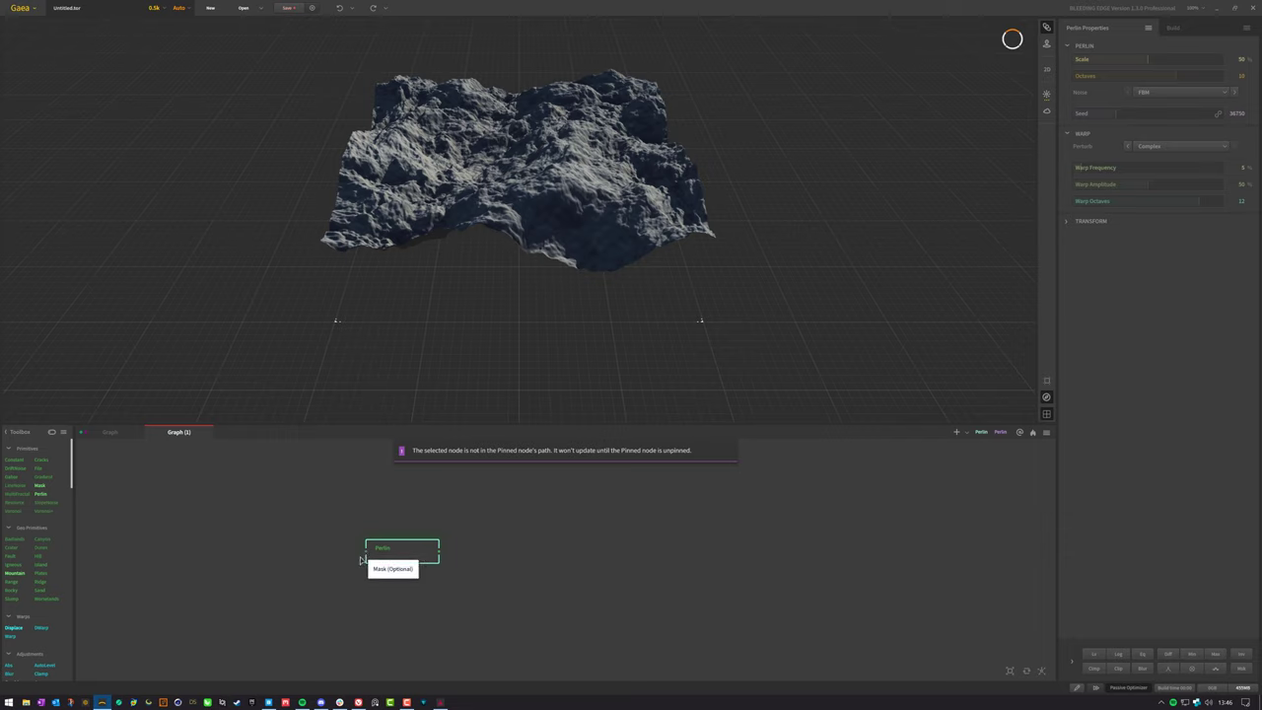
left_click_drag(367, 554, 285, 570)
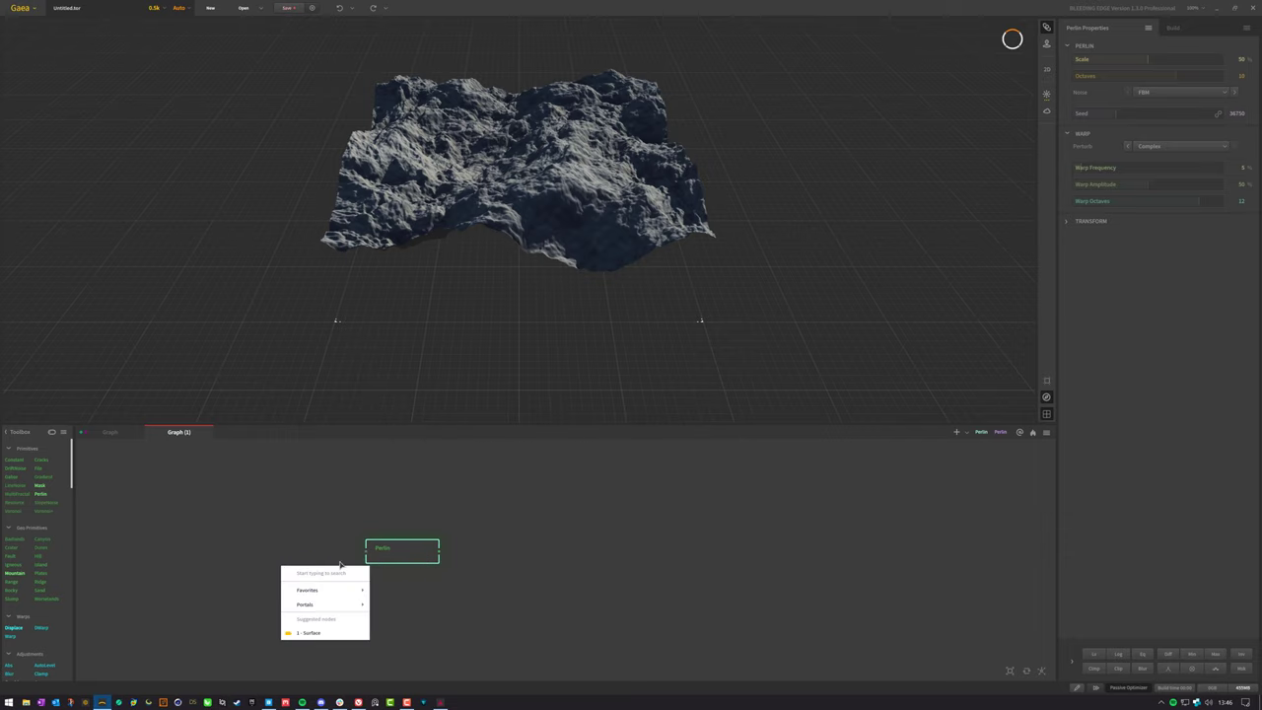
mouse_move(335, 604)
left_click(416, 615)
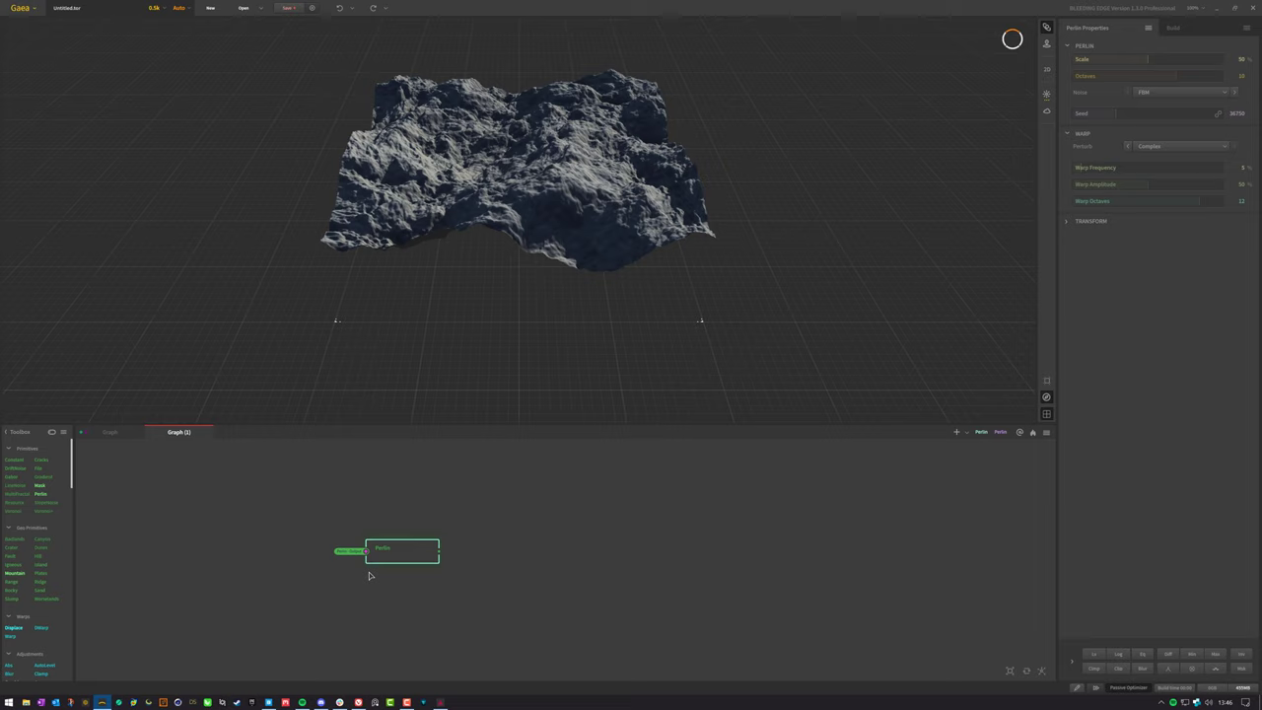
mouse_move(391, 558)
left_mouse_down()
mouse_move(443, 558)
mouse_move(382, 559)
left_mouse_up()
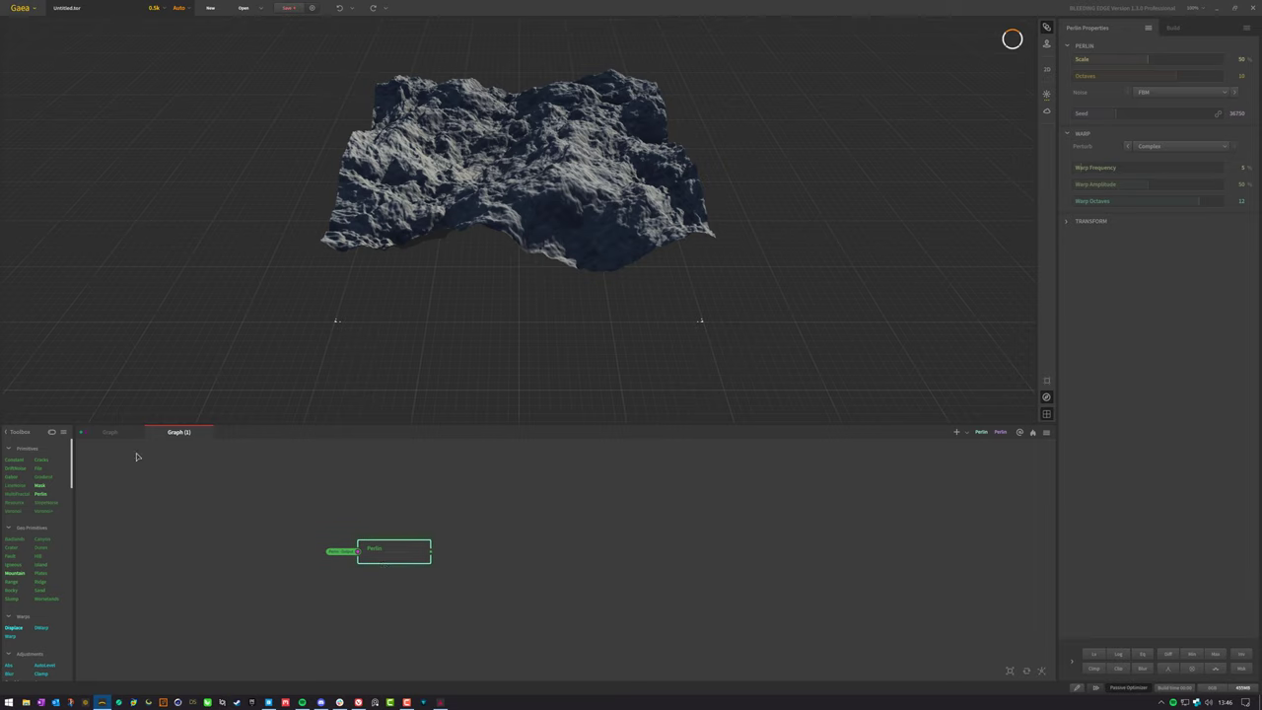
left_click(111, 432)
Rename the main Perlin node from 'Perlin' to 'Perlin Main', then switch to Graph (1)
left_click(212, 551)
right_click(212, 549)
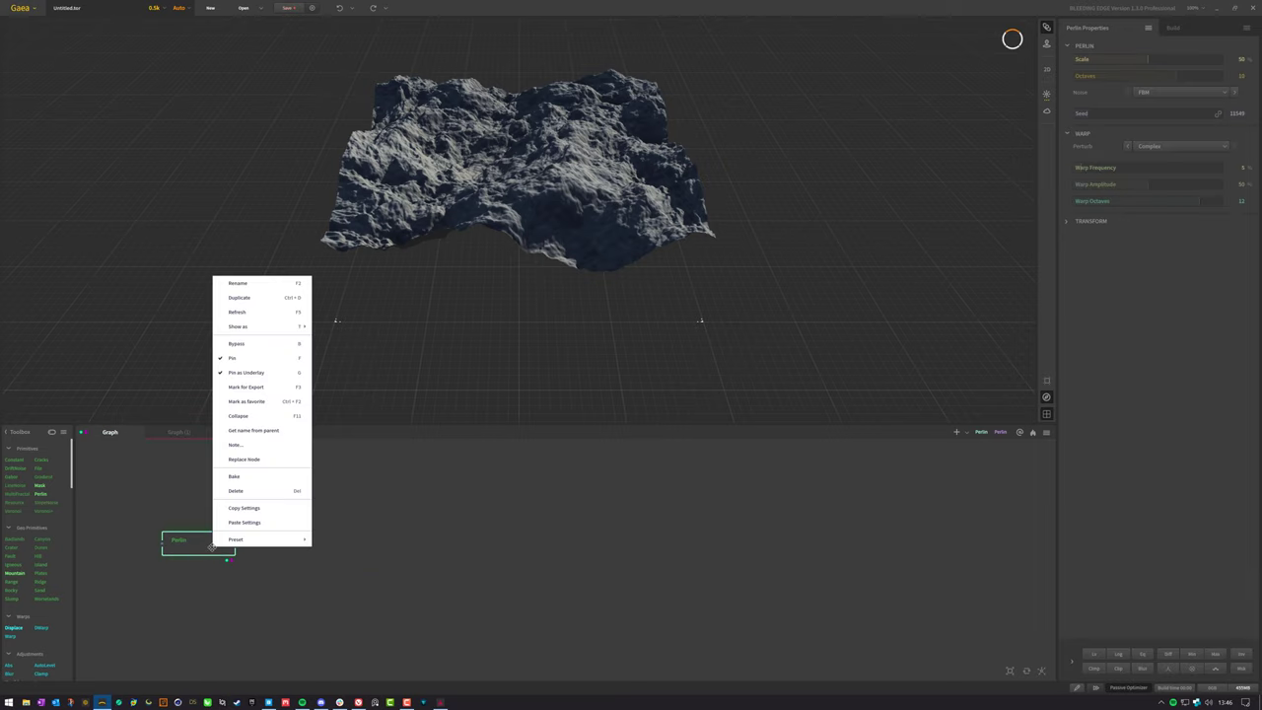
left_click(265, 284)
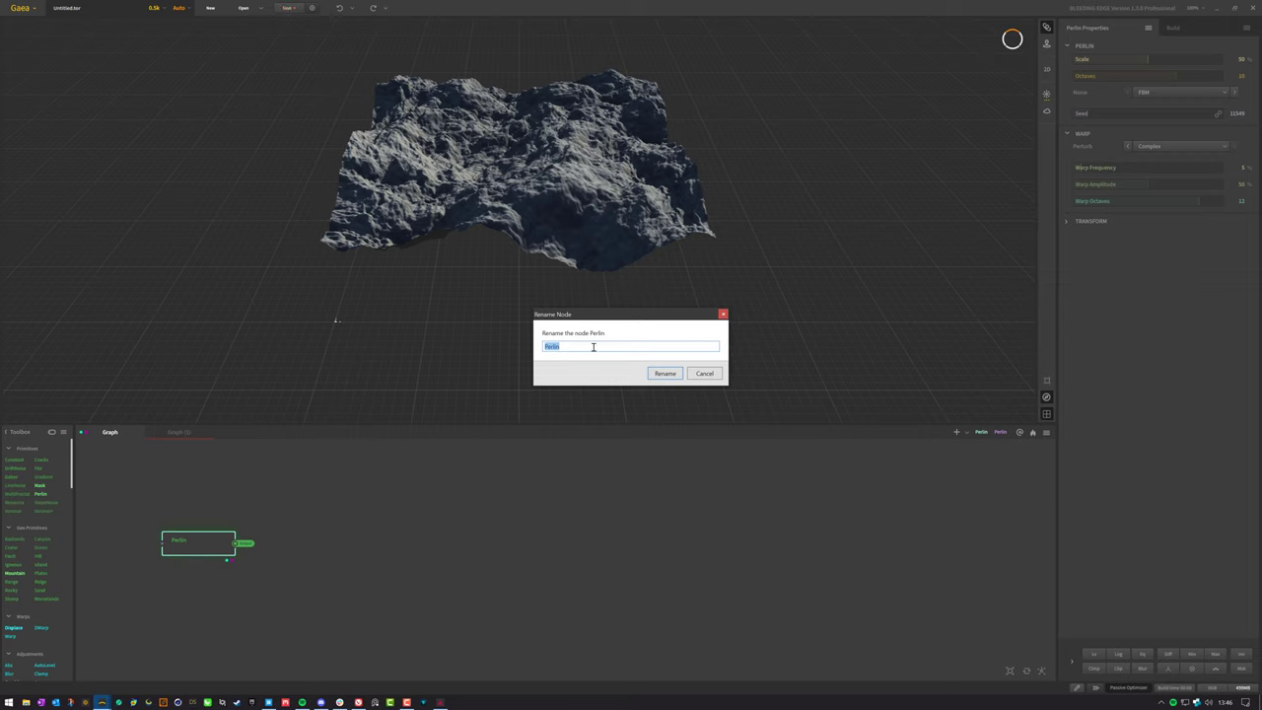
left_click(595, 347)
left_click_drag(579, 348, 424, 347)
type("Perlin Main")
left_click(663, 375)
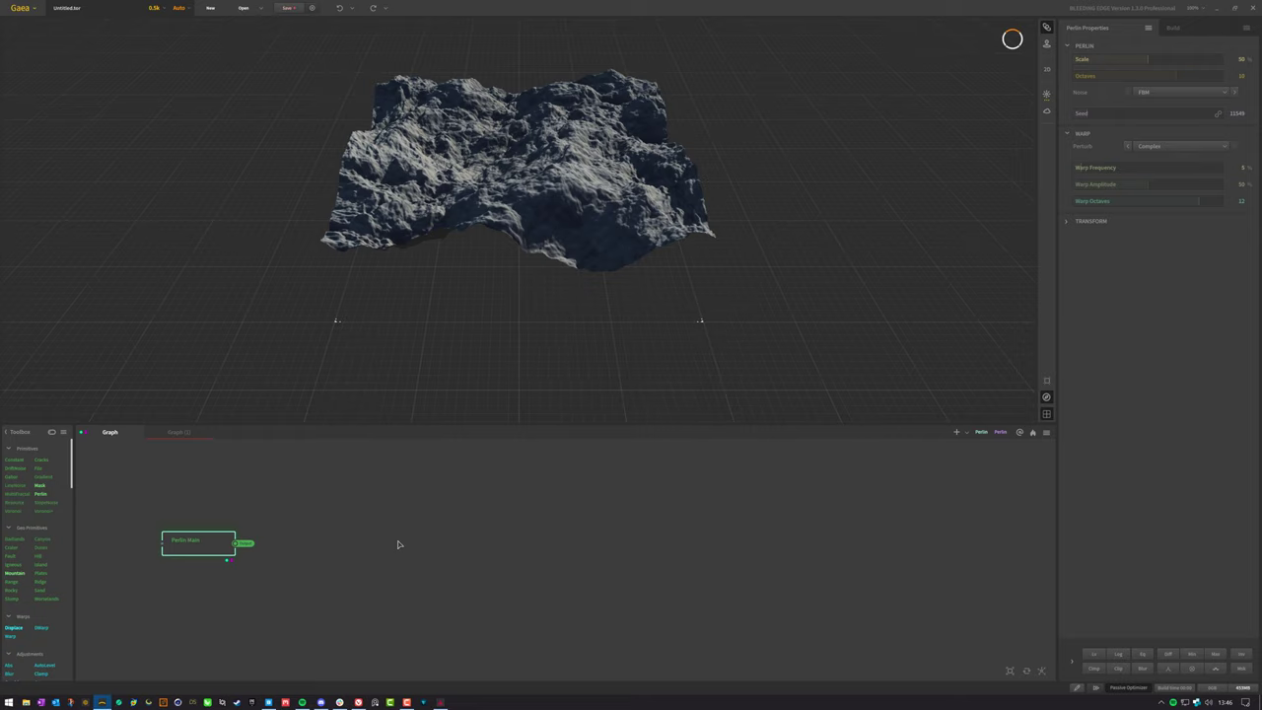
left_click(193, 437)
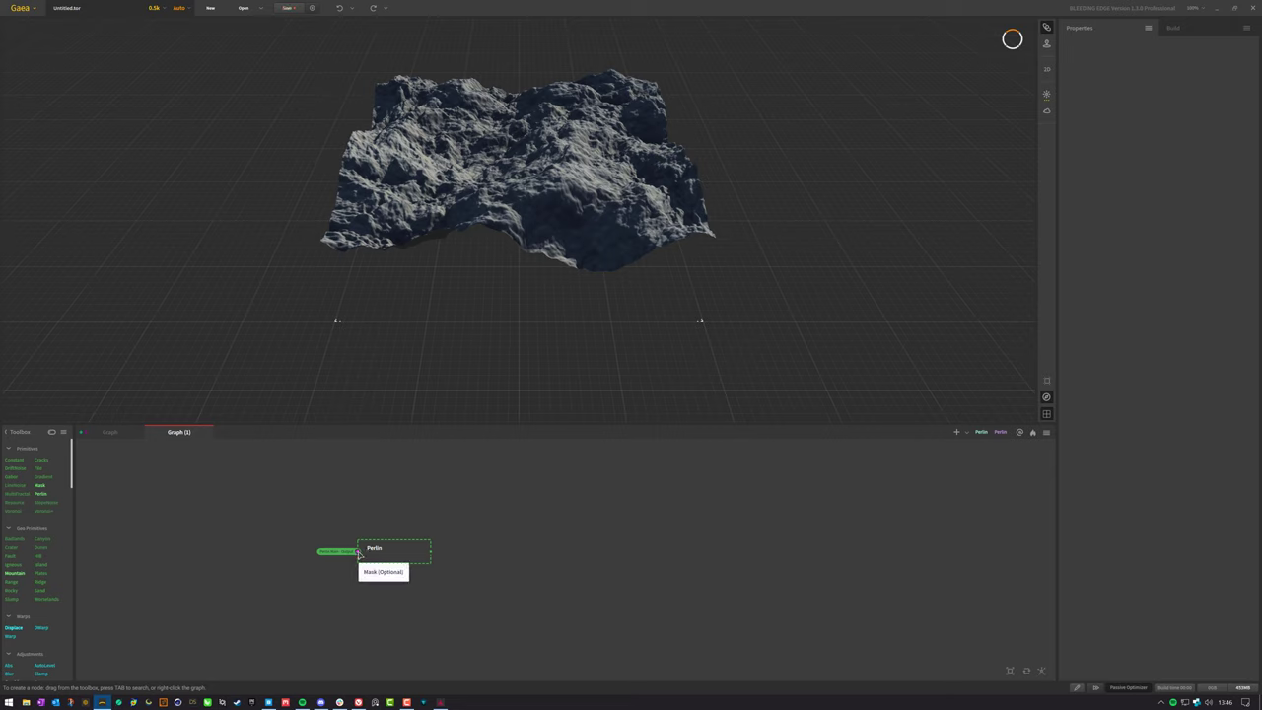
right_click(234, 596)
mouse_move(279, 631)
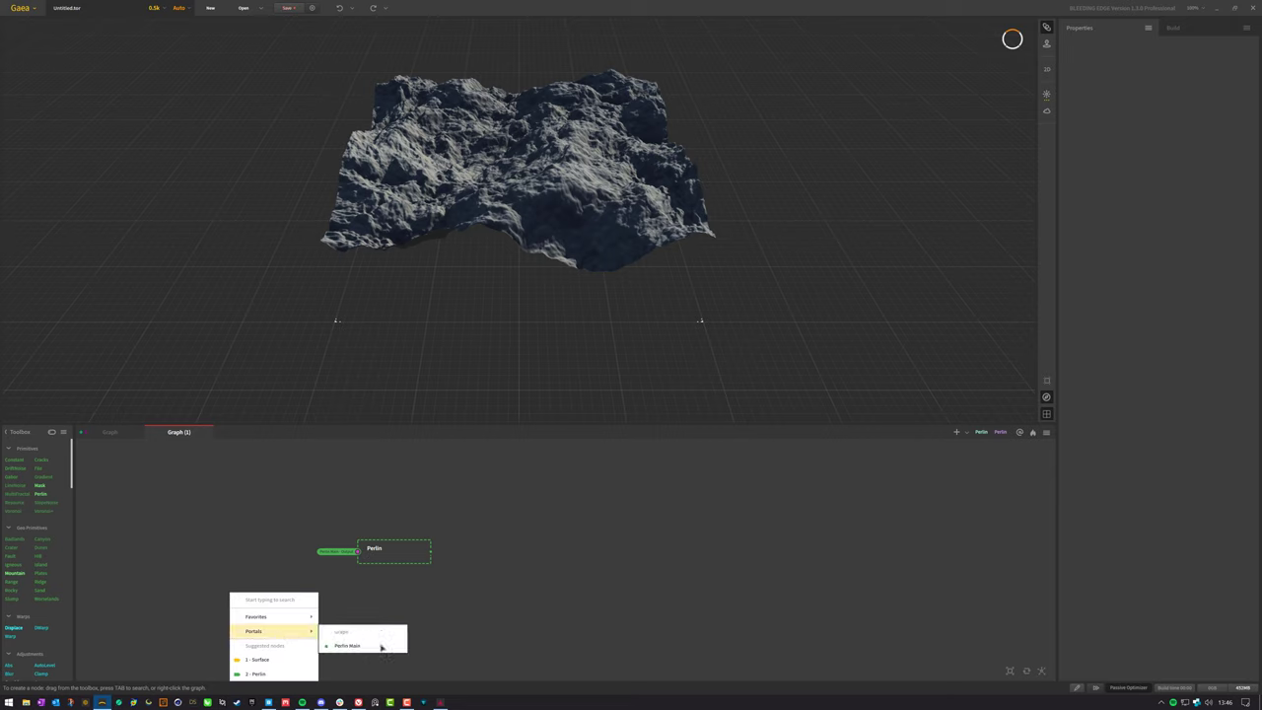
left_click(525, 594)
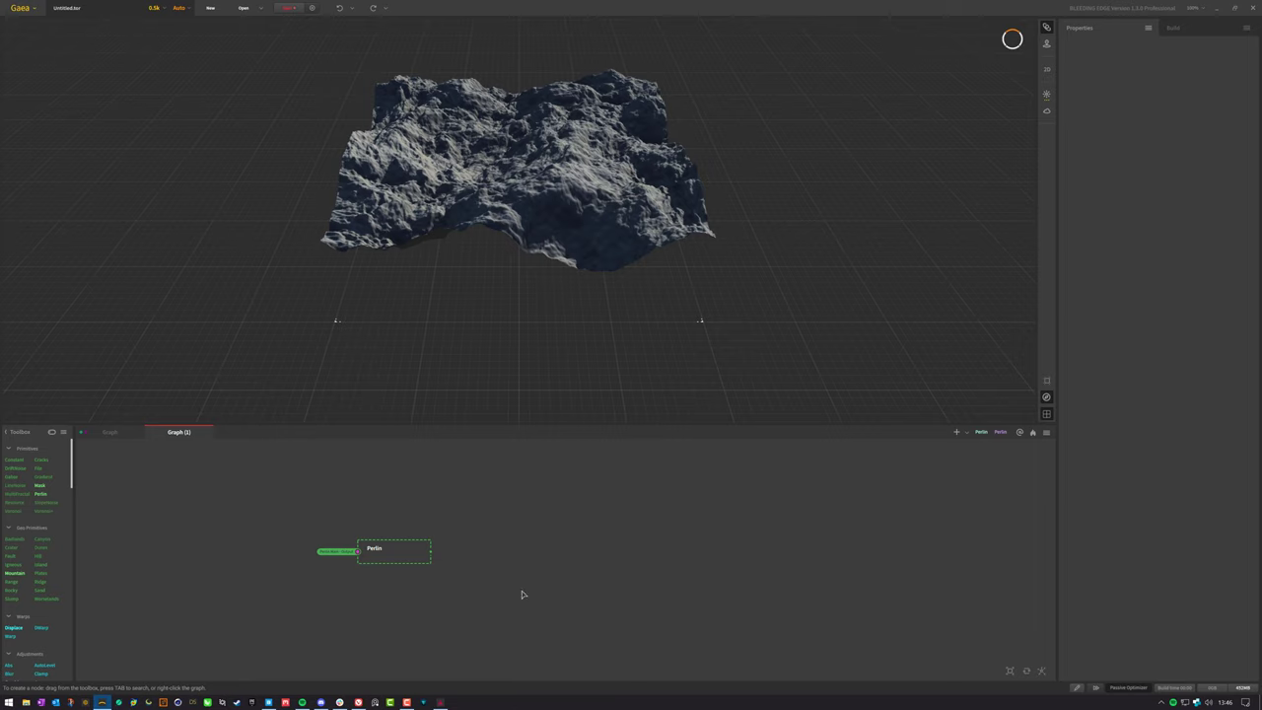
left_click(372, 562)
left_click(110, 432)
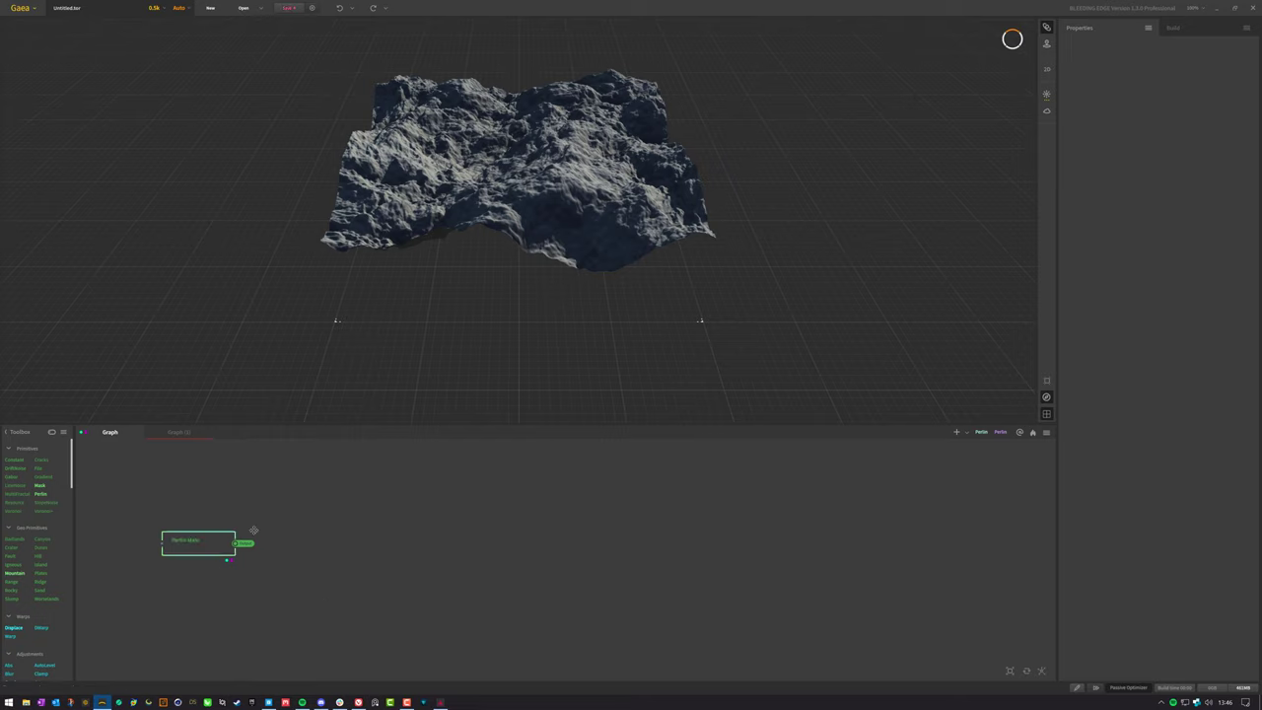
left_click_drag(188, 538, 219, 532)
left_click(174, 434)
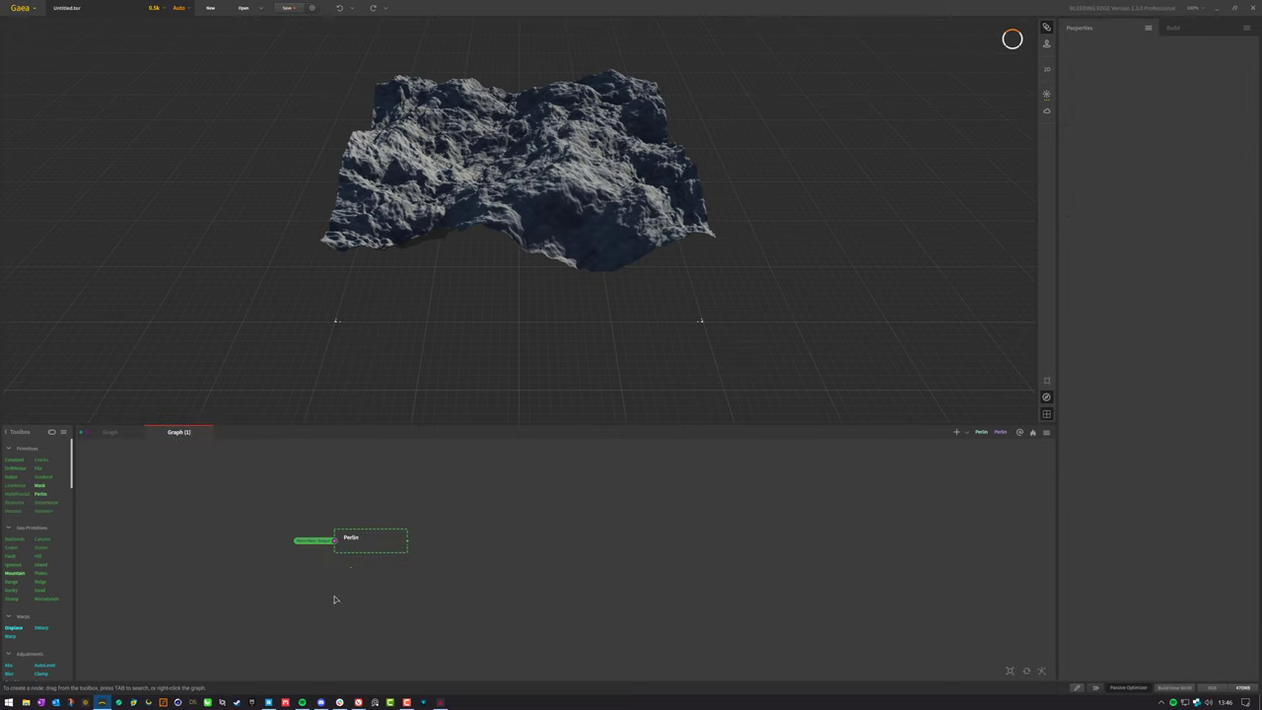
left_click(301, 591)
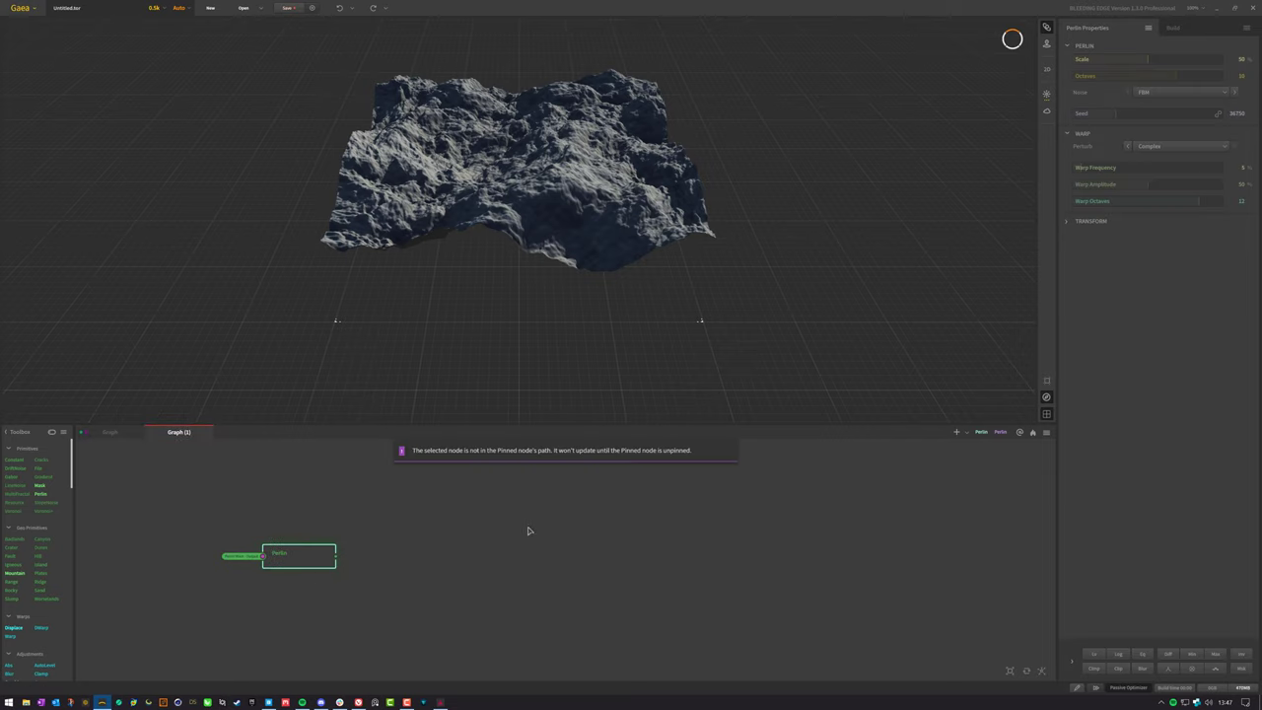
Delete the Graph (1) tab from its context menu and confirm with Yes
right_click(188, 432)
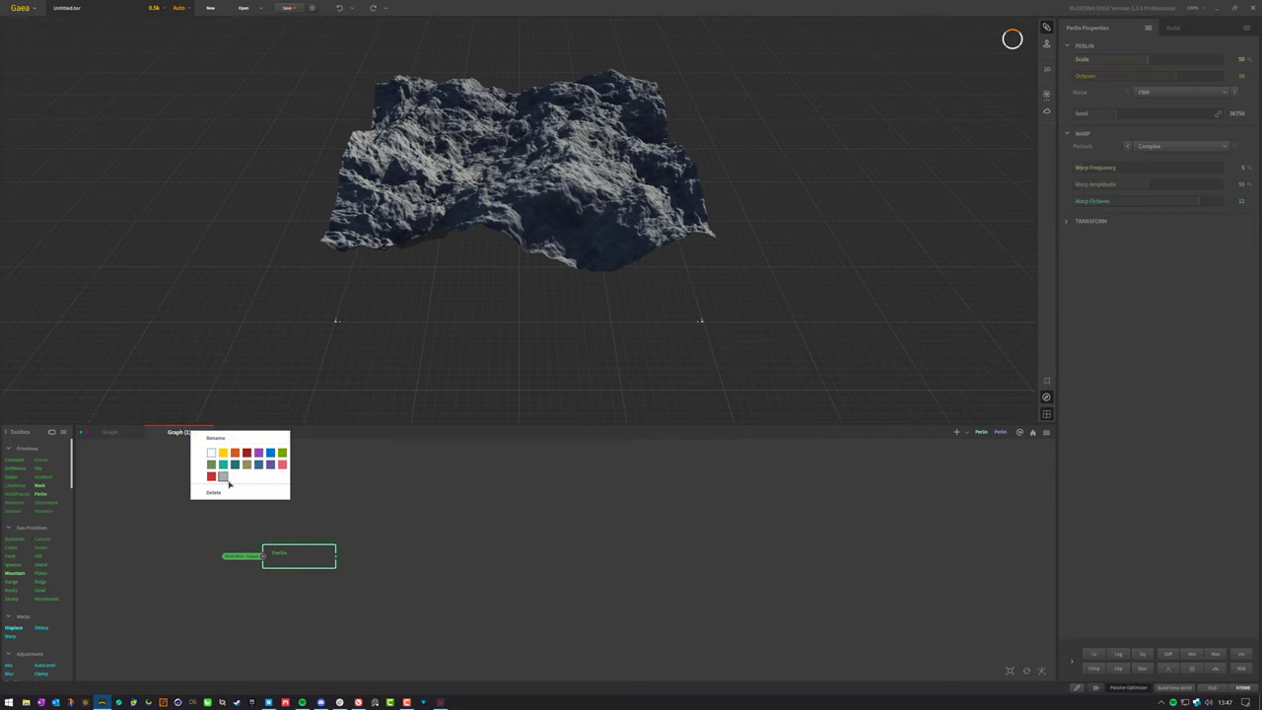
left_click(230, 494)
left_click(668, 370)
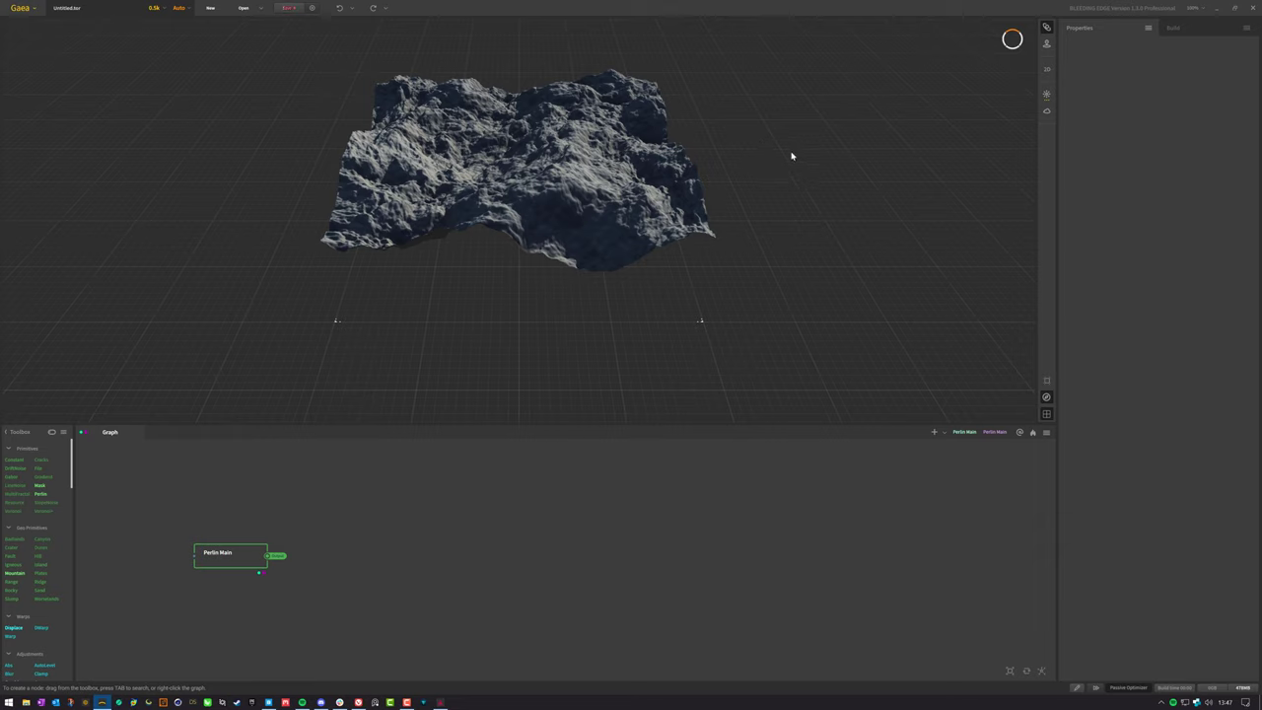
left_click(1046, 27)
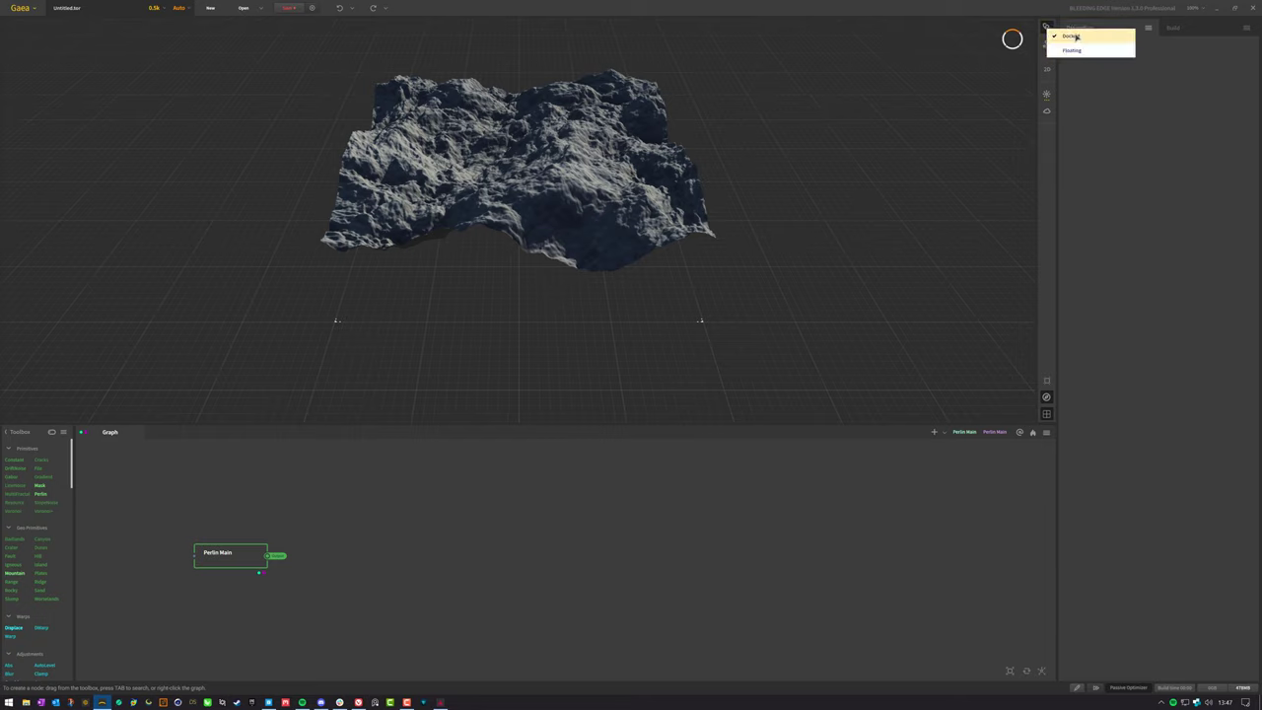
left_click(1084, 50)
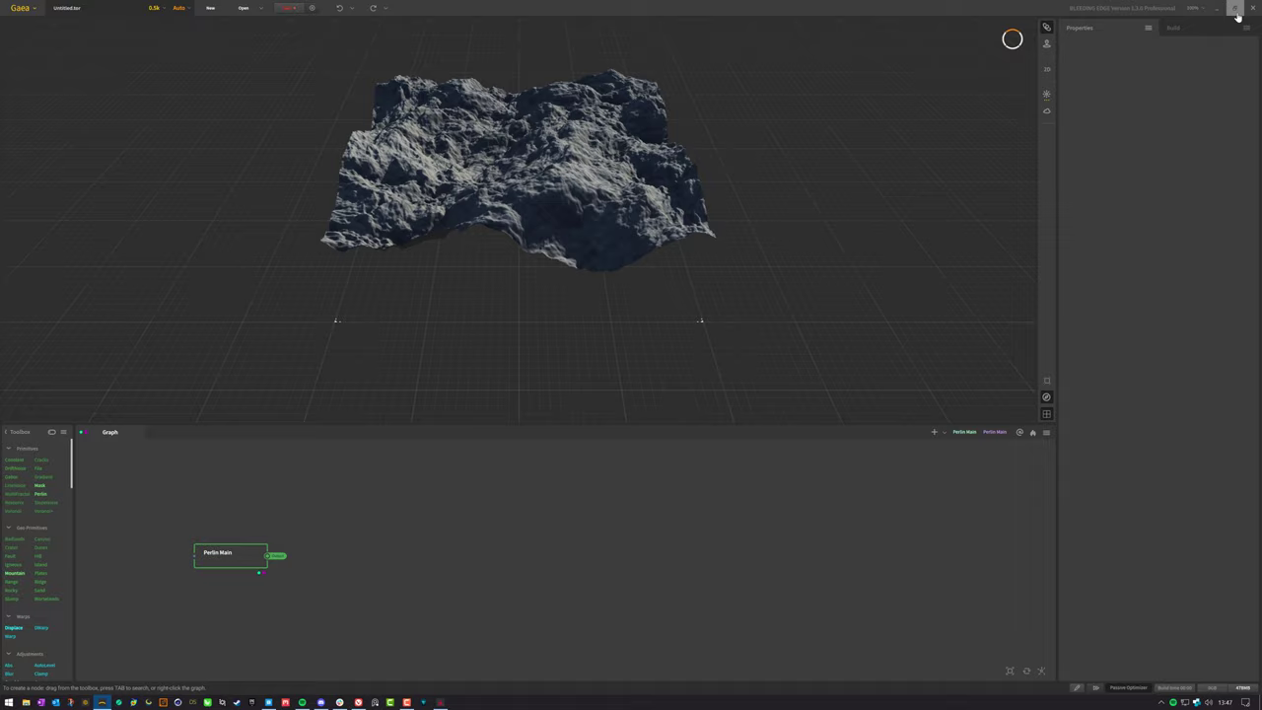
left_click(1235, 8)
left_click_drag(882, 313, 936, 96)
left_click_drag(1155, 186, 782, 185)
left_click_drag(513, 105, 789, 70)
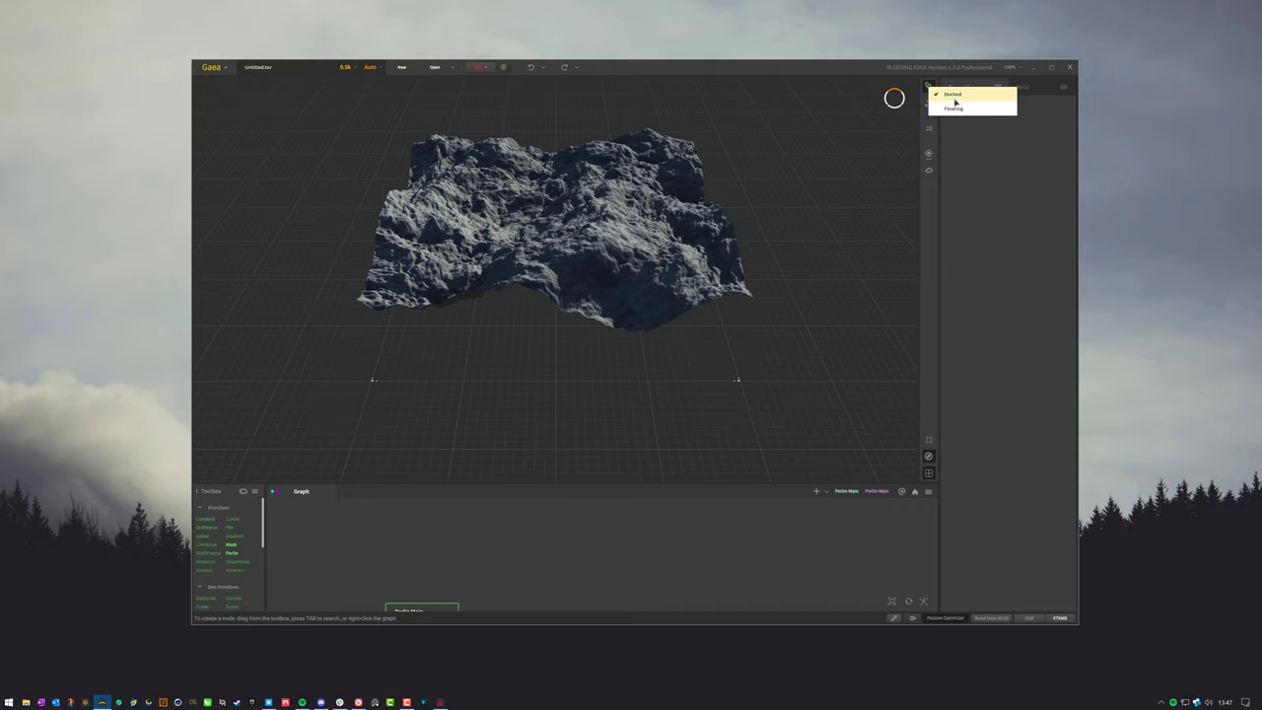
left_click(930, 86)
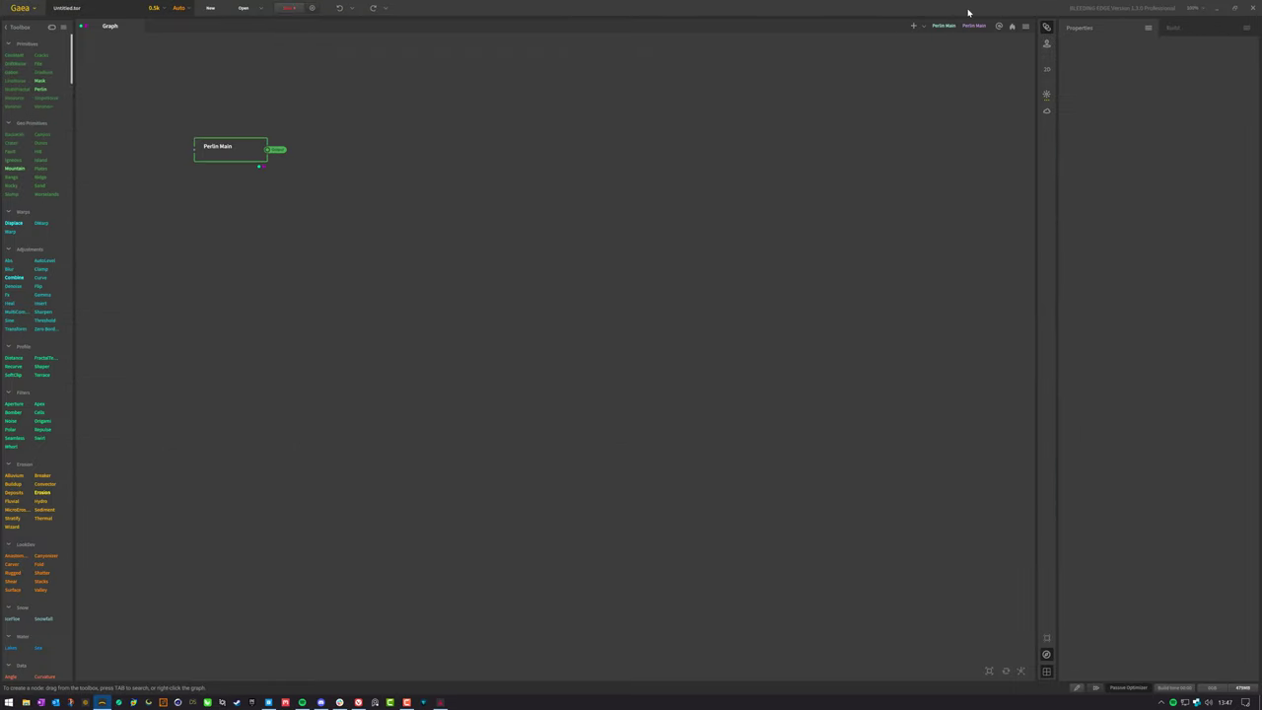
left_click(1234, 8)
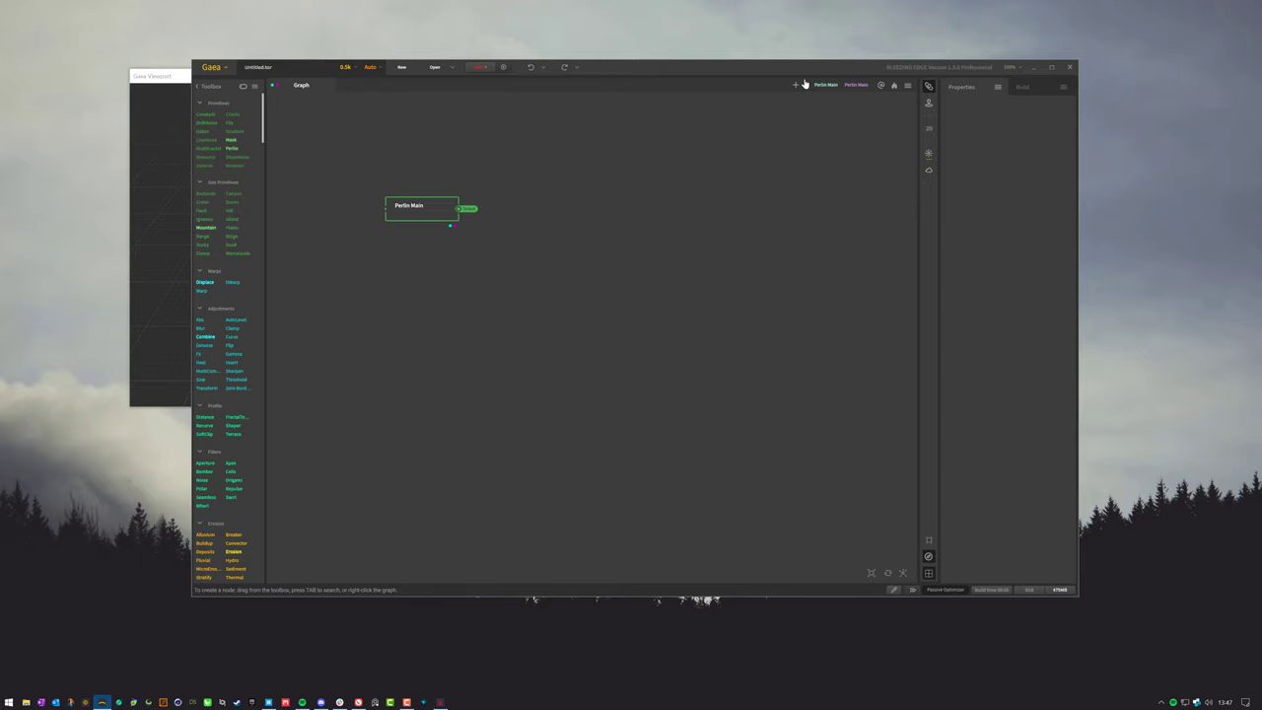
left_click_drag(791, 63, 775, 128)
left_click_drag(586, 75, 495, 147)
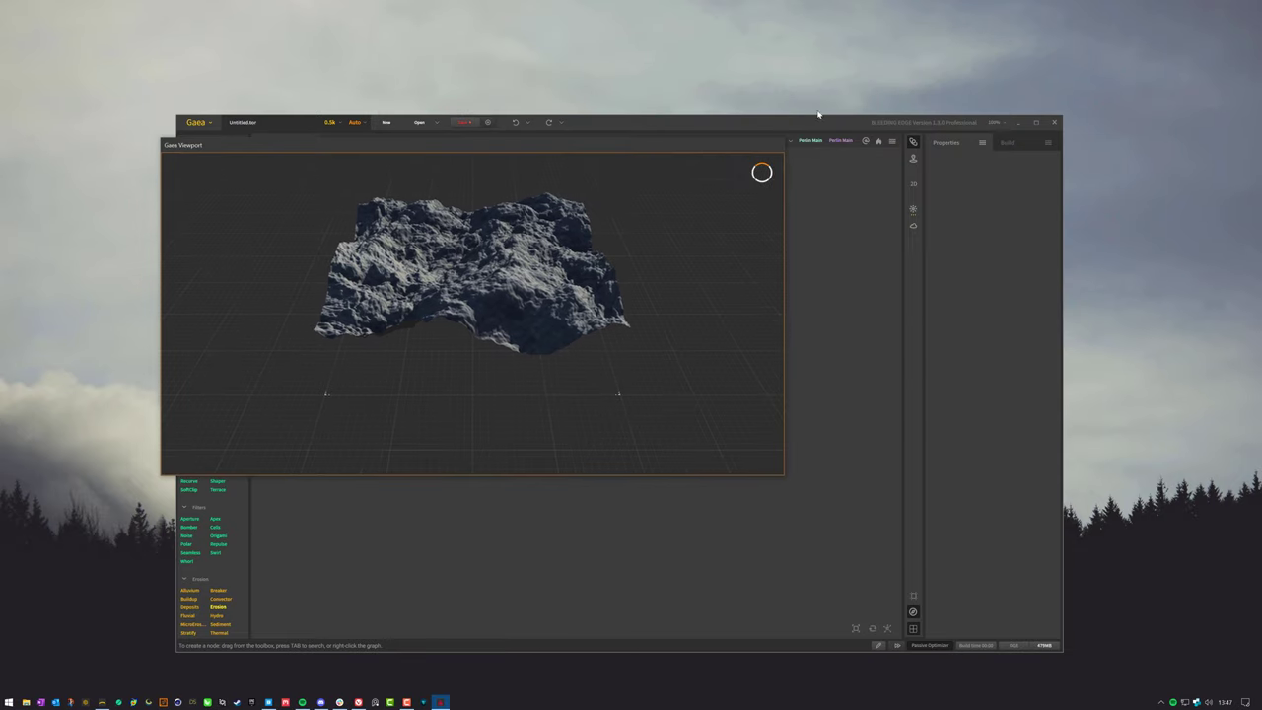
left_click(747, 125)
left_click_drag(746, 125, 908, 79)
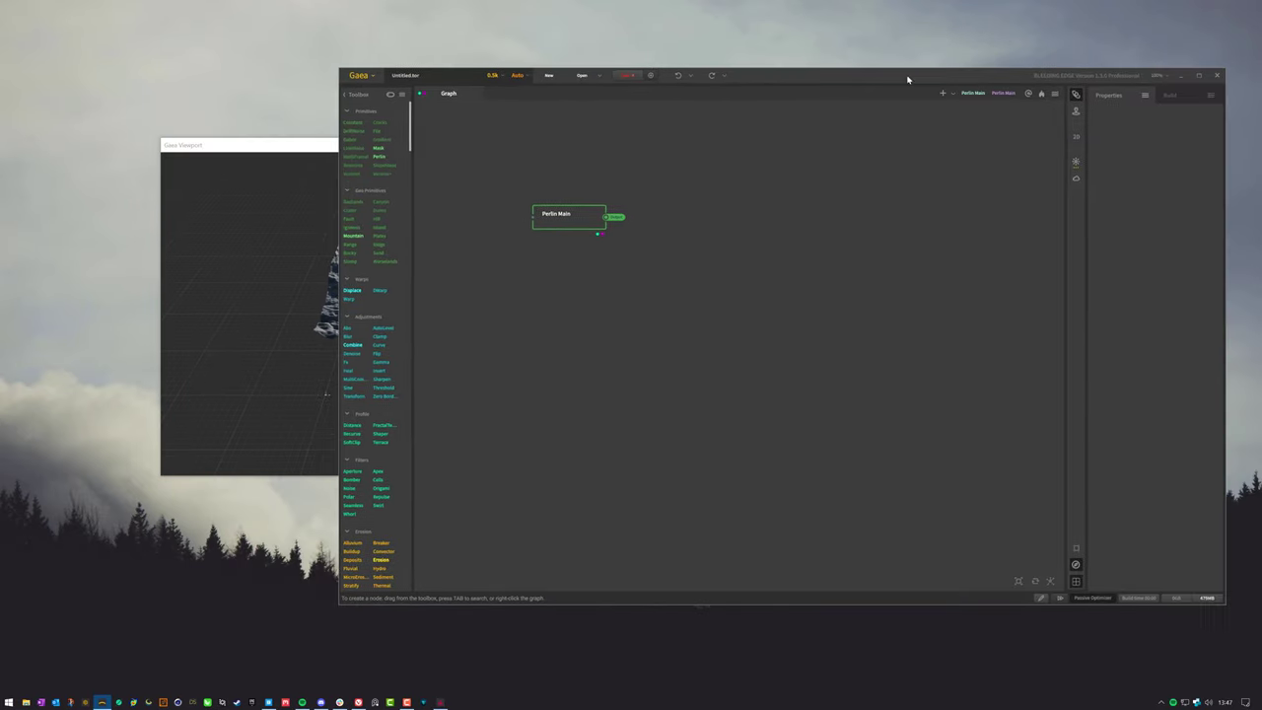
left_click(293, 145)
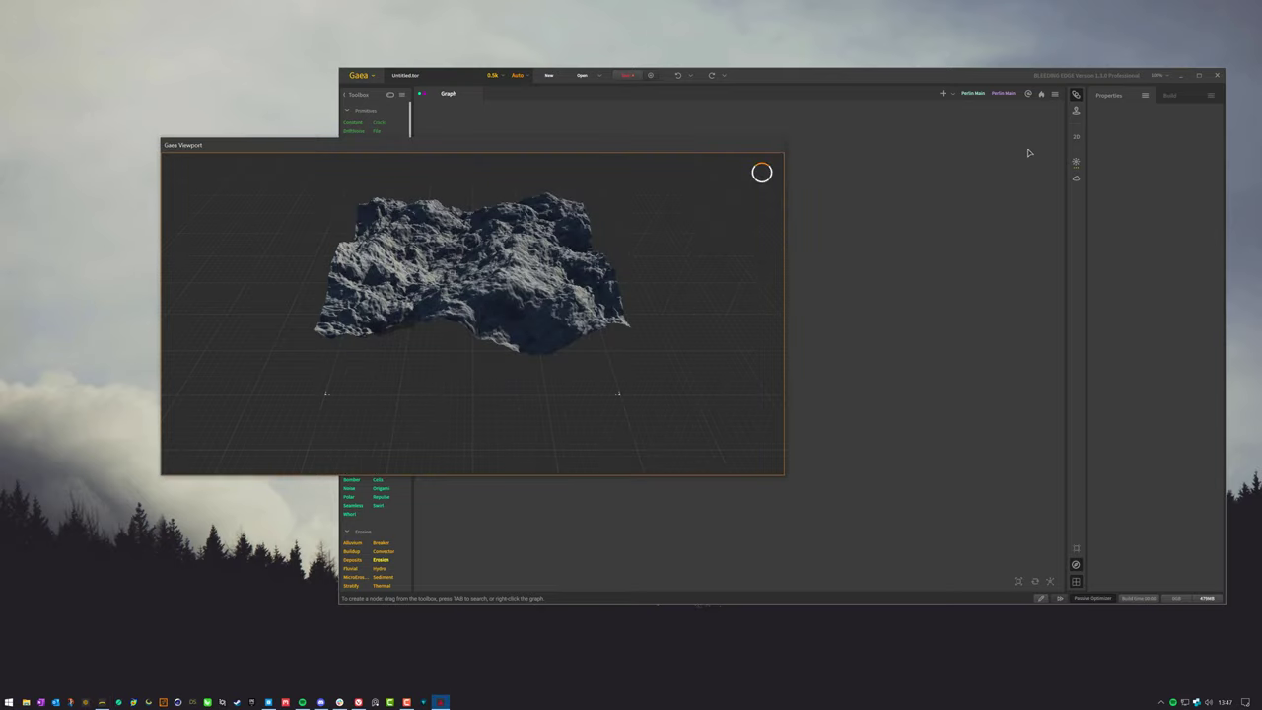
left_click(1077, 94)
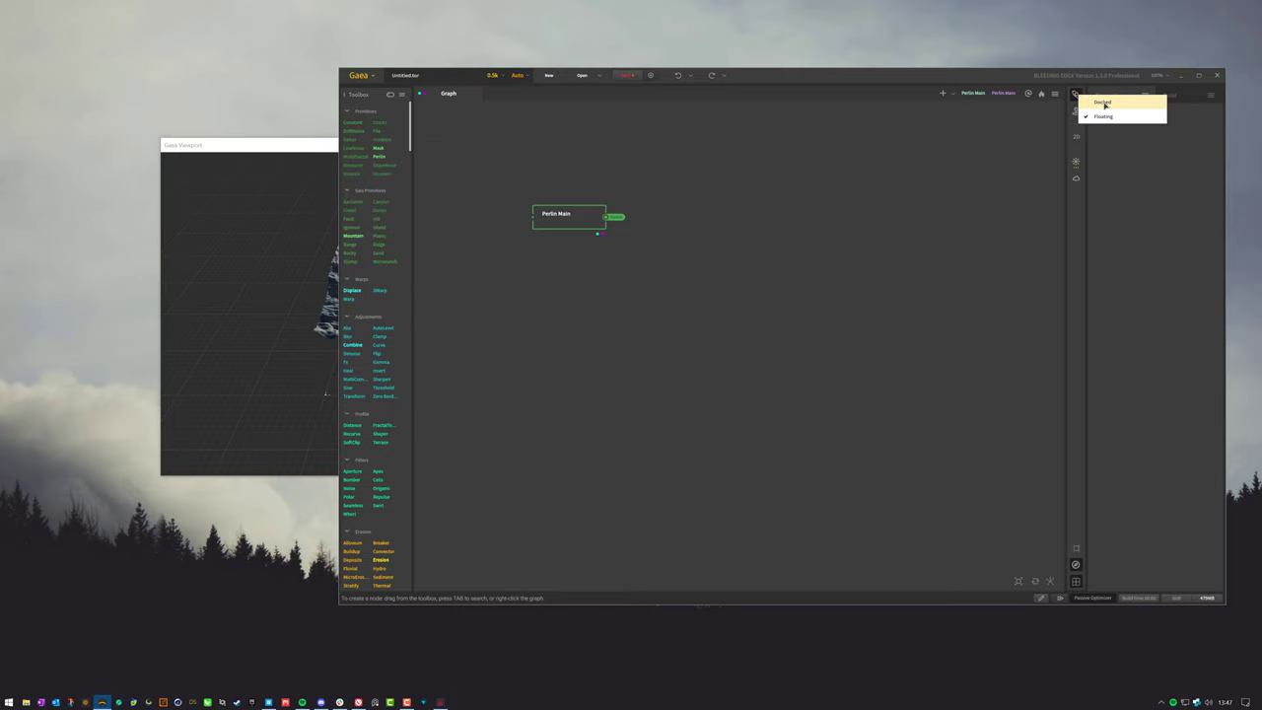
left_click(1101, 105)
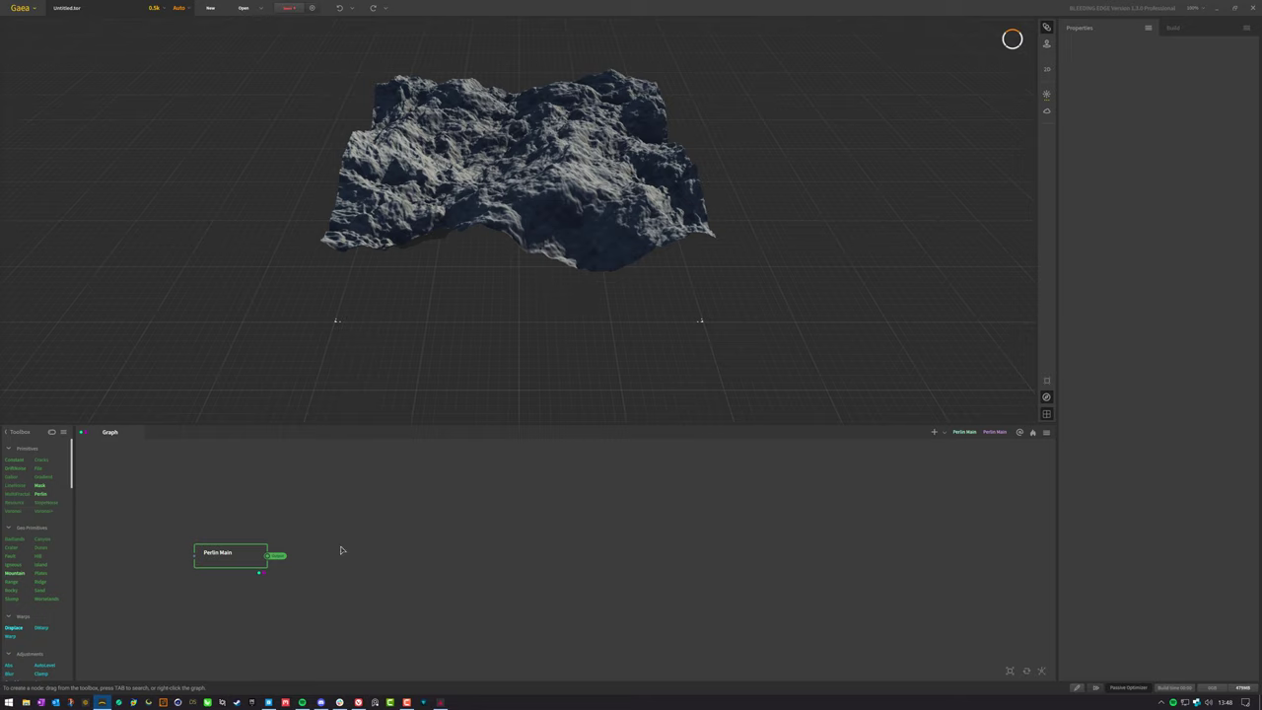
Move Perlin Main up-right, set the UI scale to 175% and restore the window size
left_click_drag(244, 563, 339, 540)
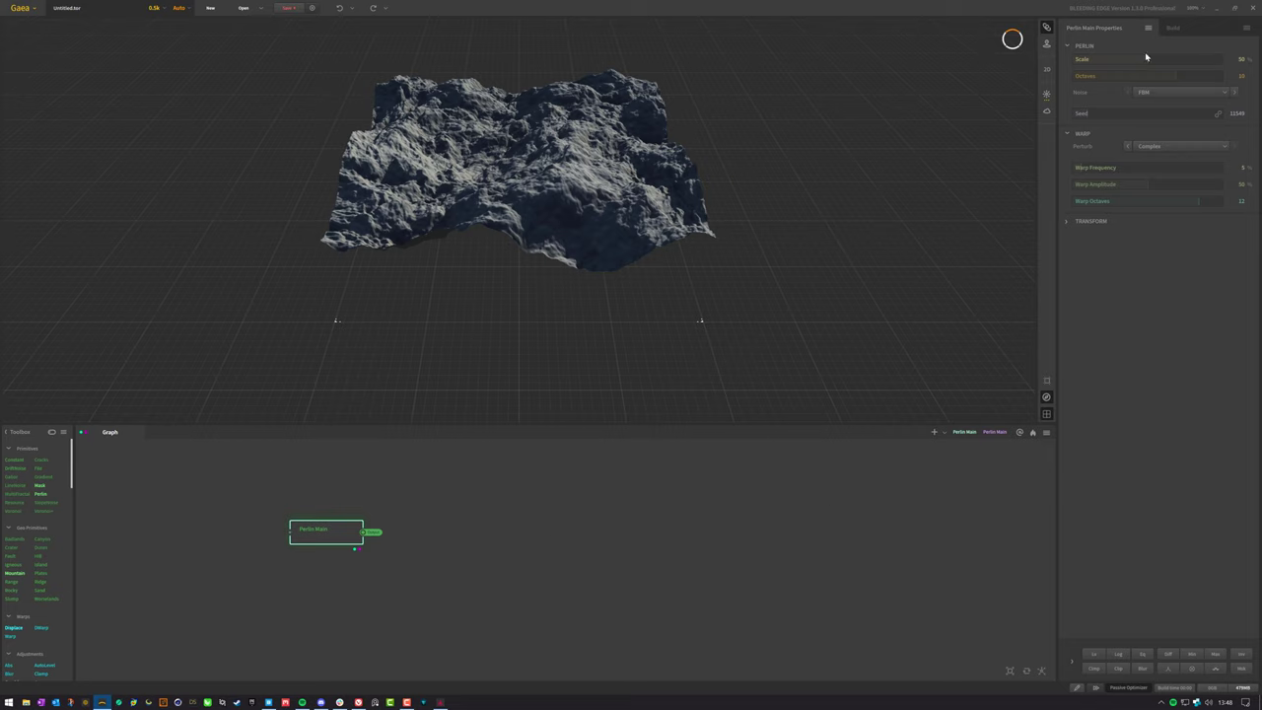
left_click(1196, 8)
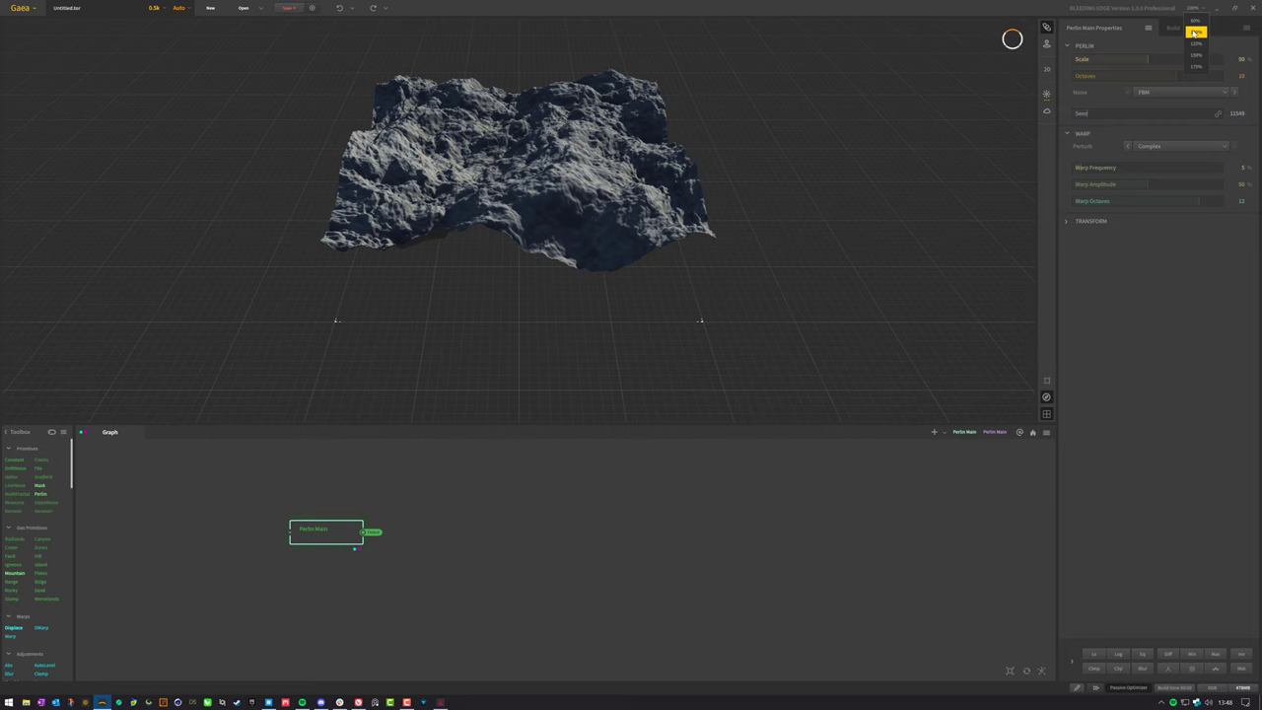
left_click(1195, 65)
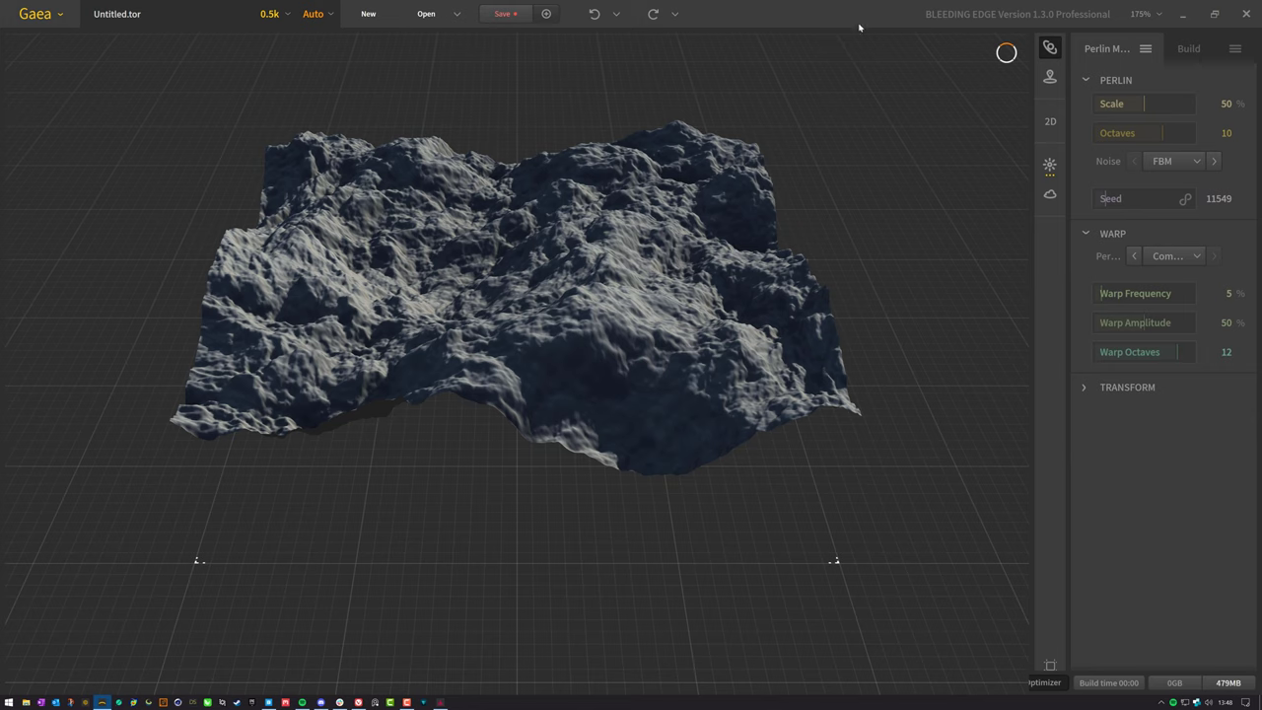
left_click(1215, 14)
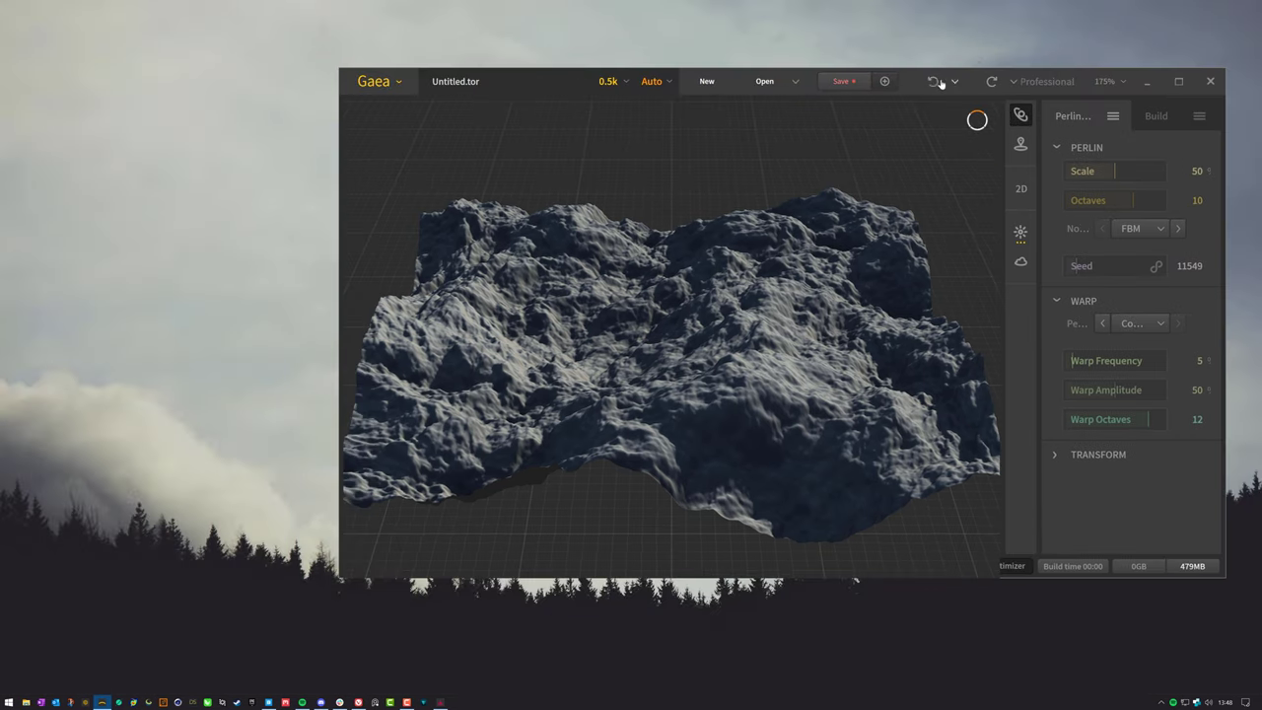
Move and enlarge the floating window, then set the UI scale back to 100%
left_click_drag(910, 92, 764, 66)
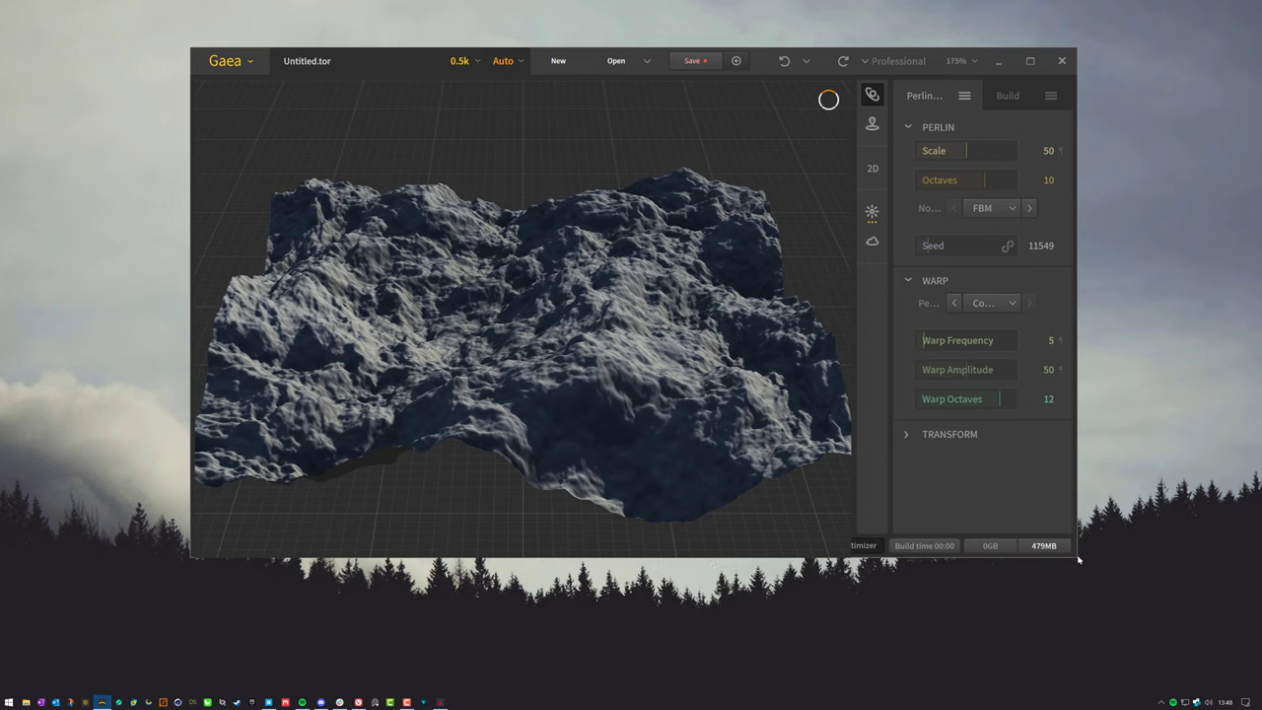
left_click_drag(1077, 564, 1188, 631)
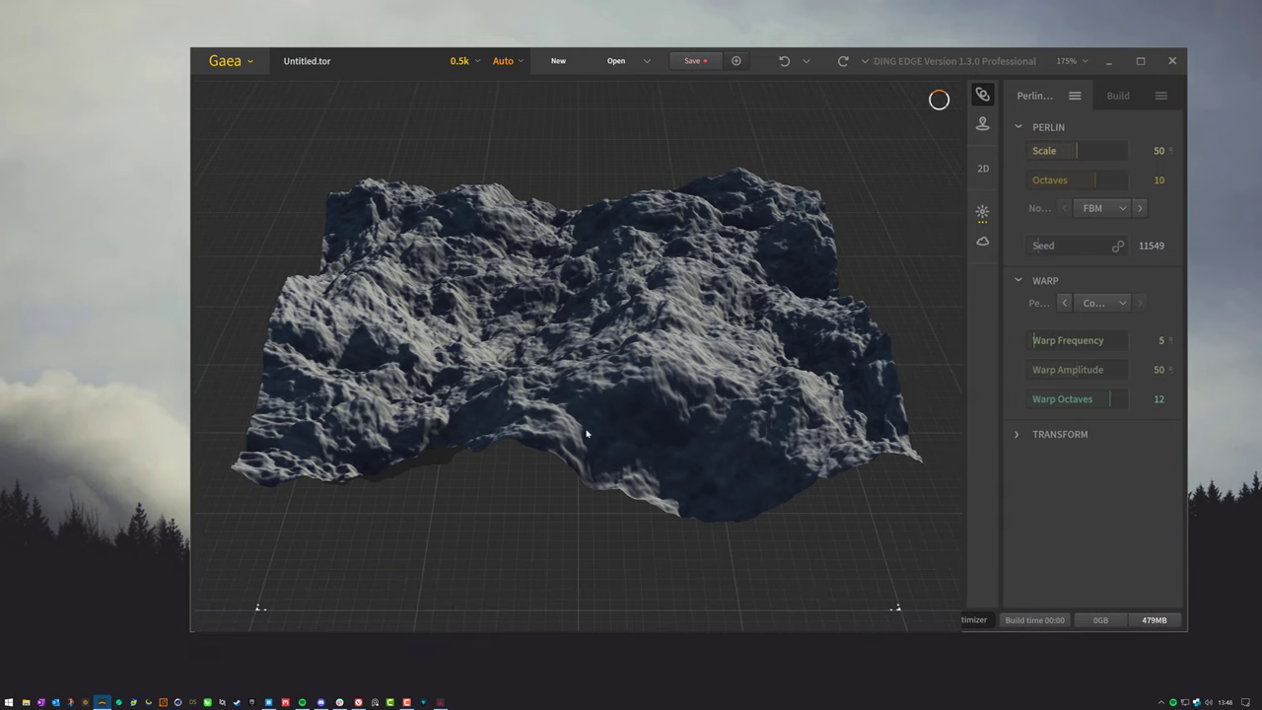
left_click(1085, 61)
left_click(1073, 104)
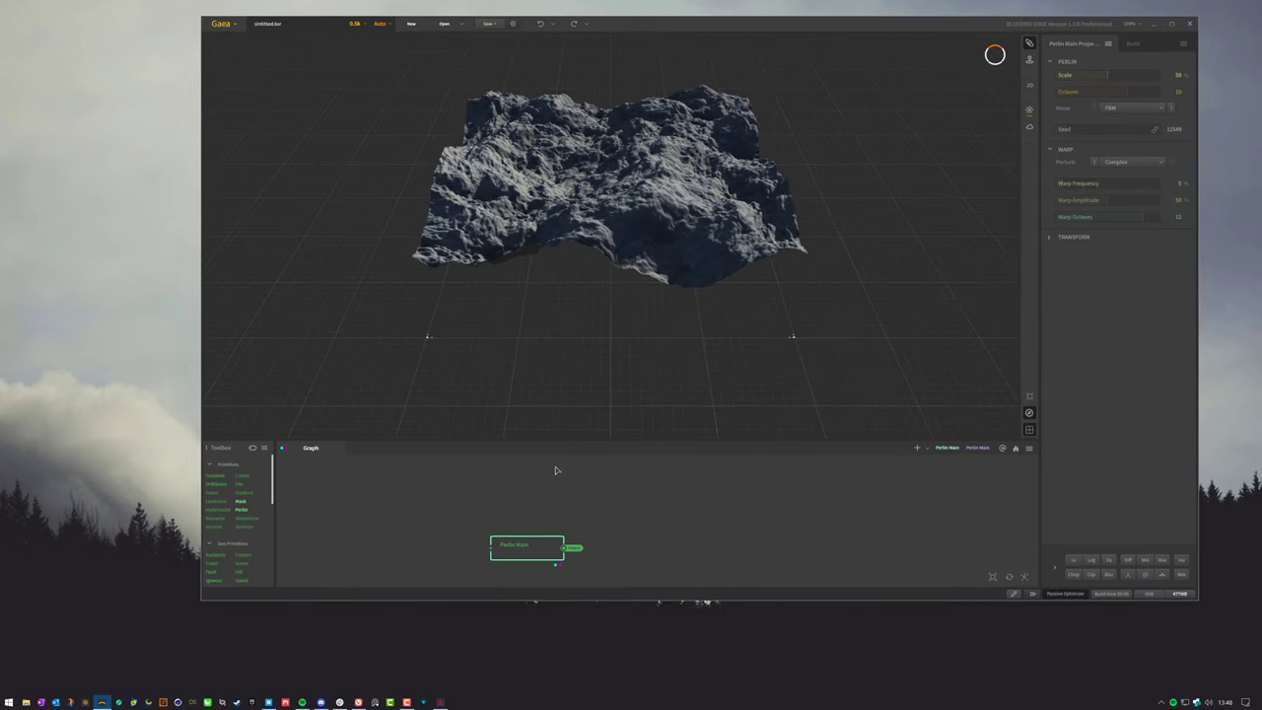
Pan the graph, open the sun Light panel, and maximize the Gaea window
middle_click_drag(680, 537, 702, 507)
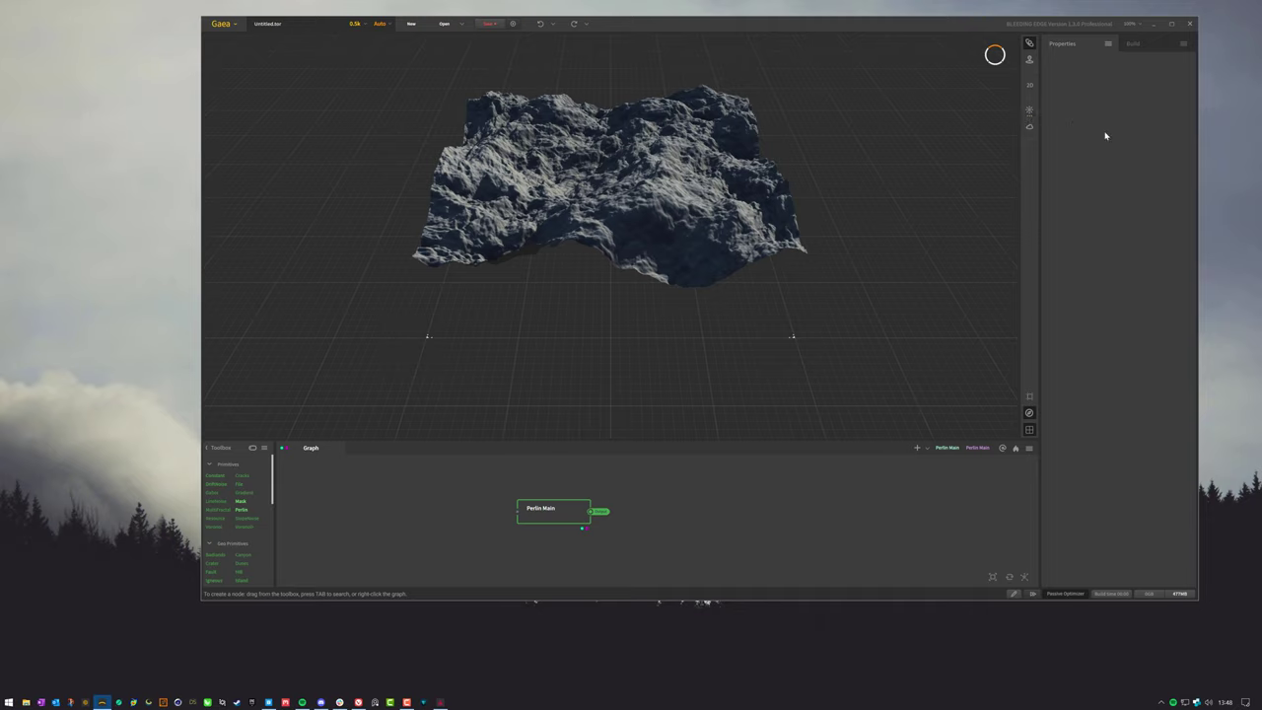
left_click(1029, 110)
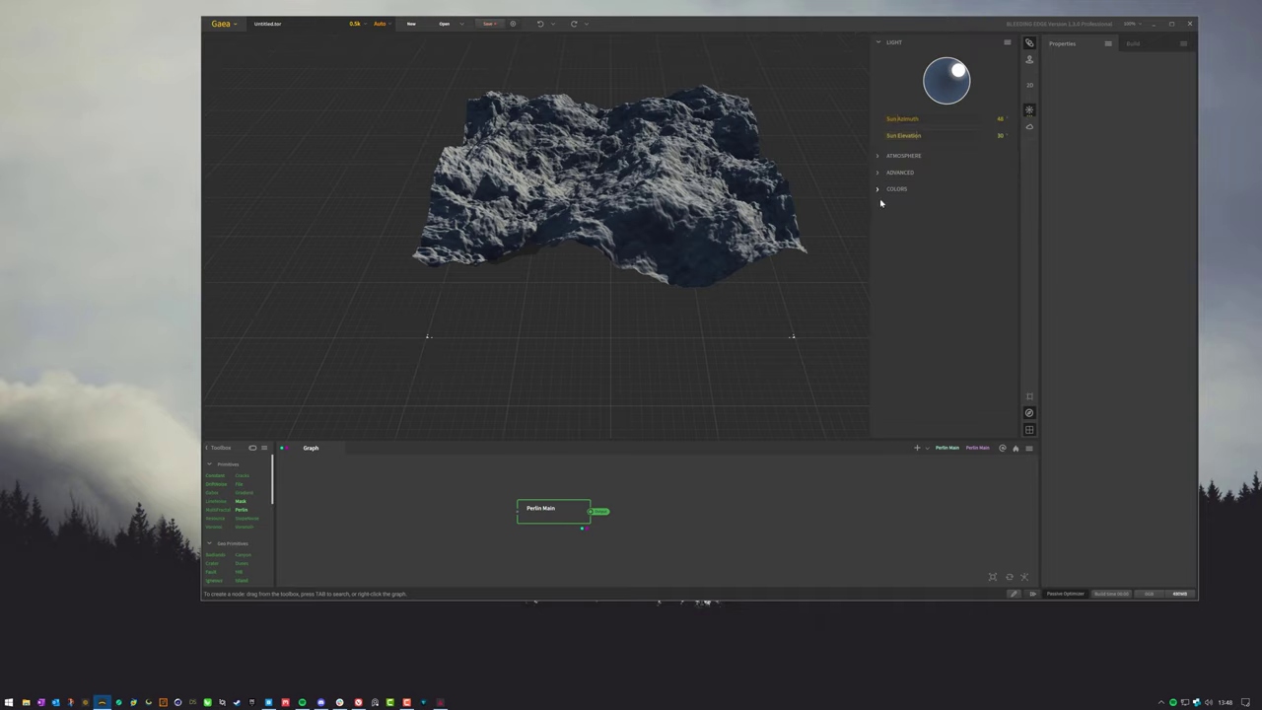
left_click(1172, 25)
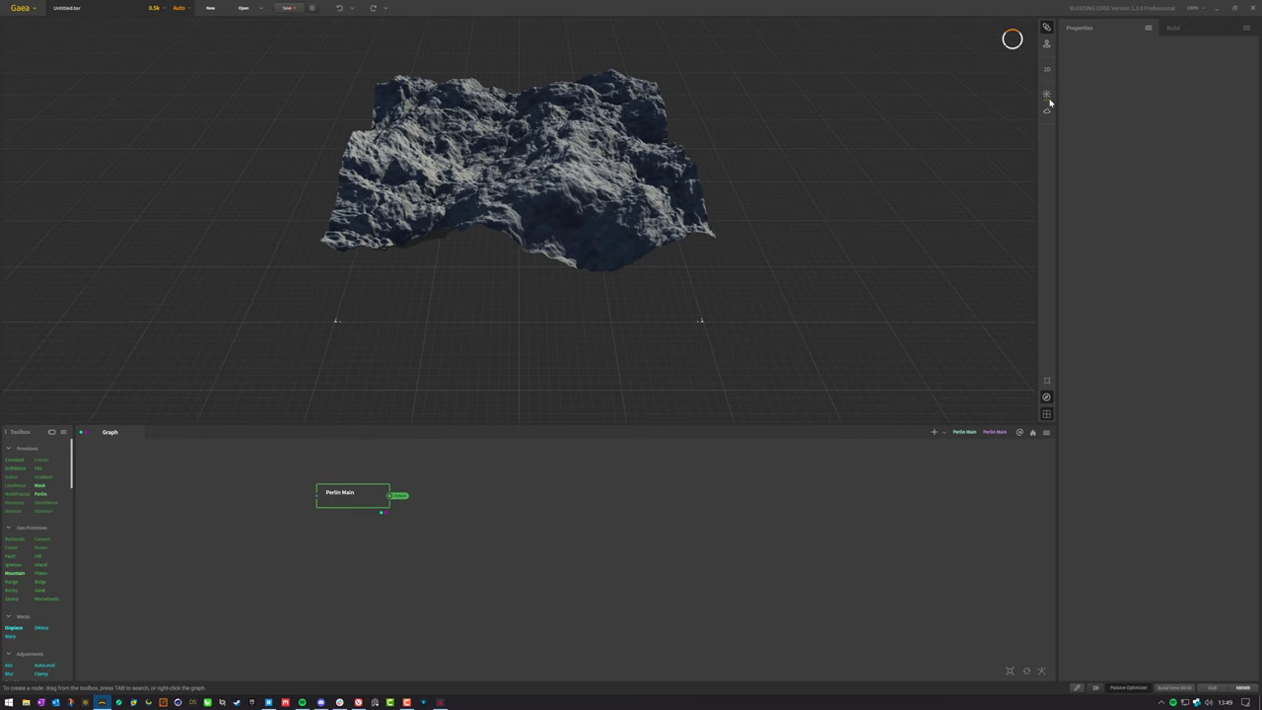
Orbit the terrain and keep the preview render quality set to Quality
left_click_drag(612, 231, 965, 125)
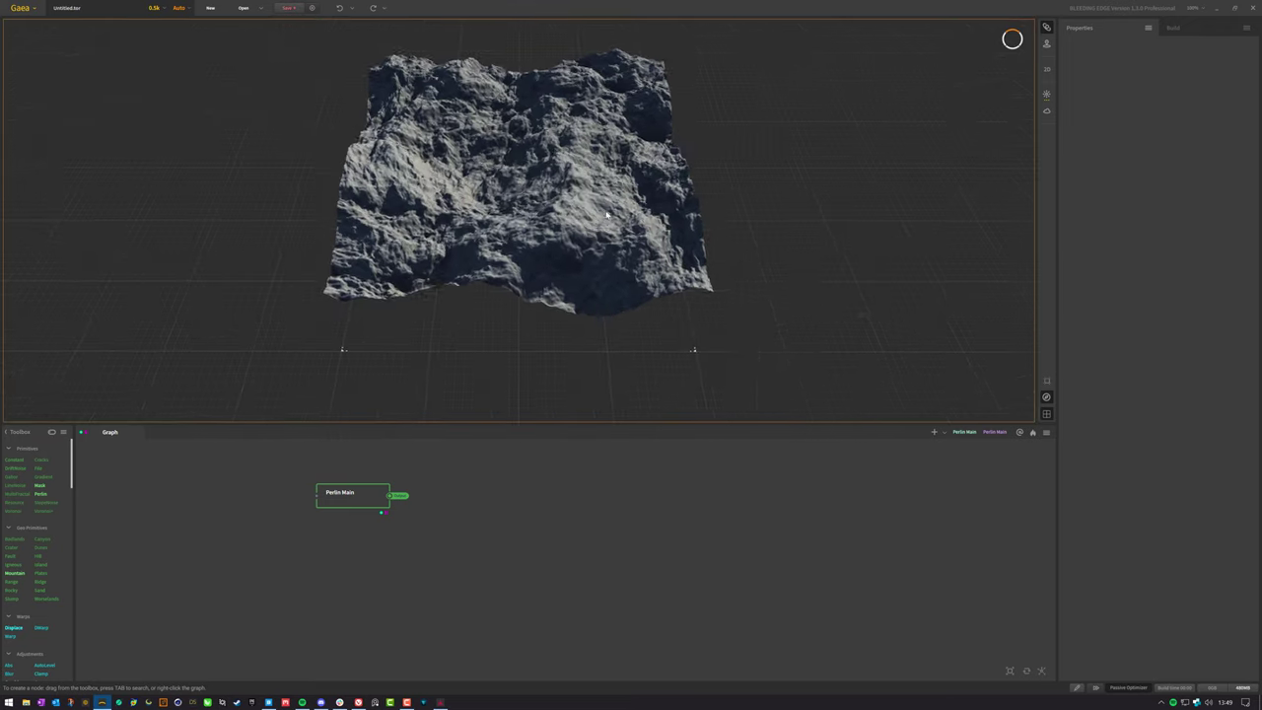
left_click(1047, 96)
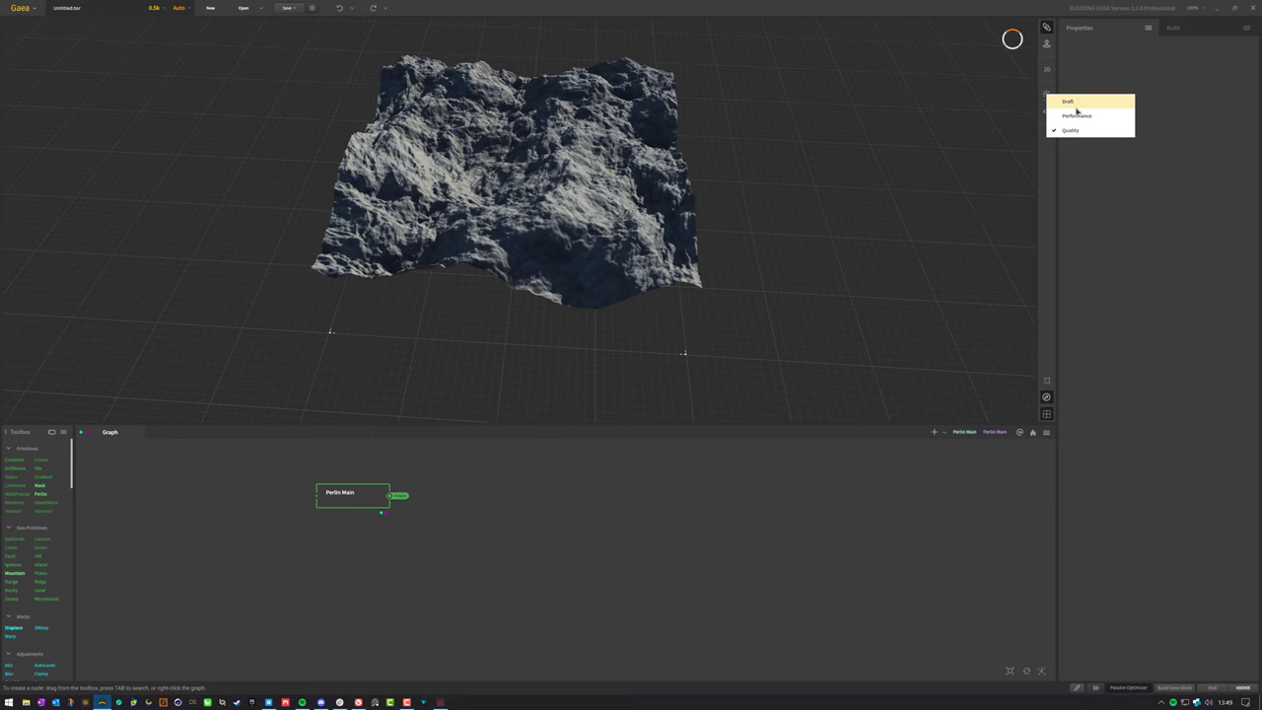
left_click(1084, 188)
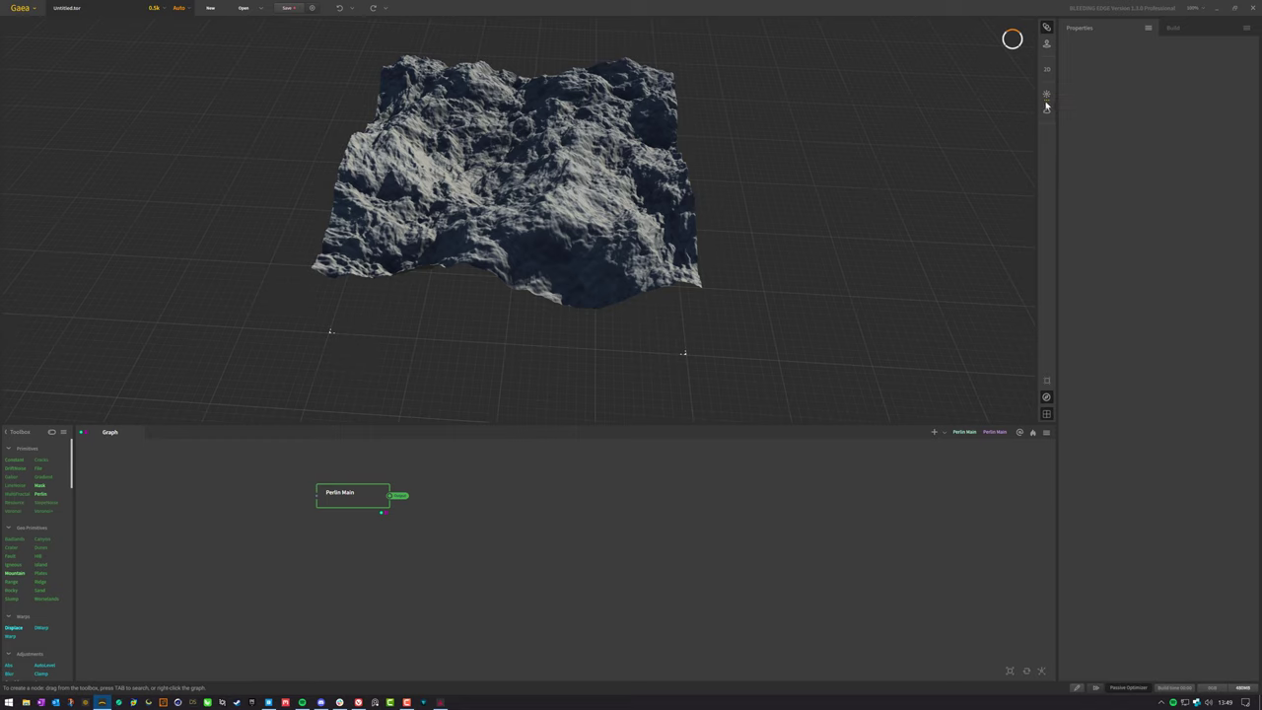
left_click(1047, 108)
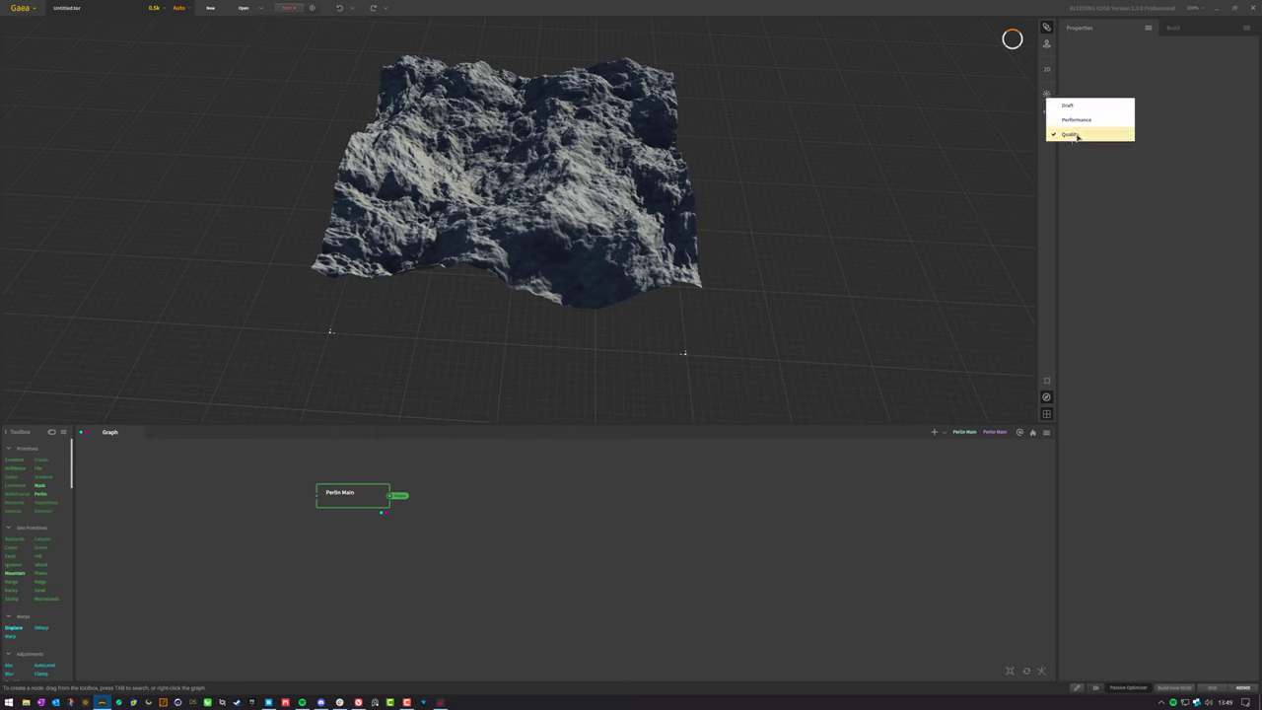
left_click(1085, 104)
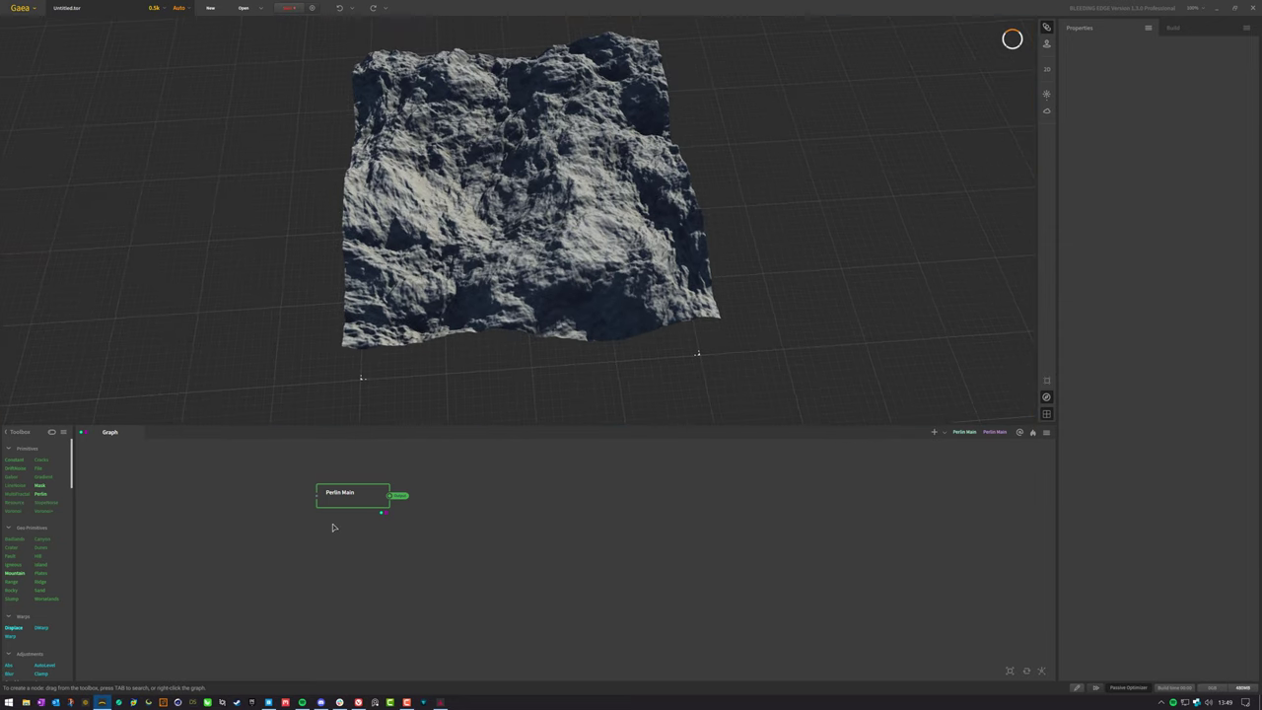
Select the Perlin Main node to show its properties and zoom the view in and out
left_click(371, 508)
left_click(671, 510)
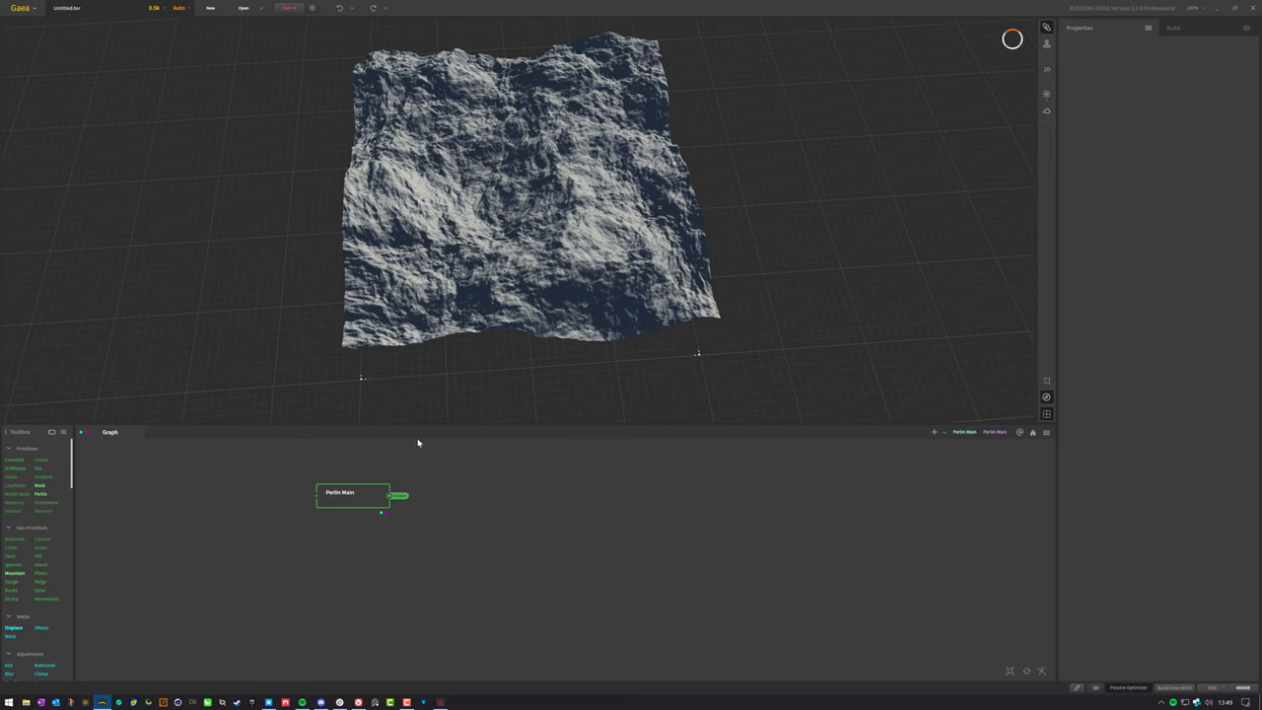
left_click(386, 503)
scroll(563, 242, "up", 5)
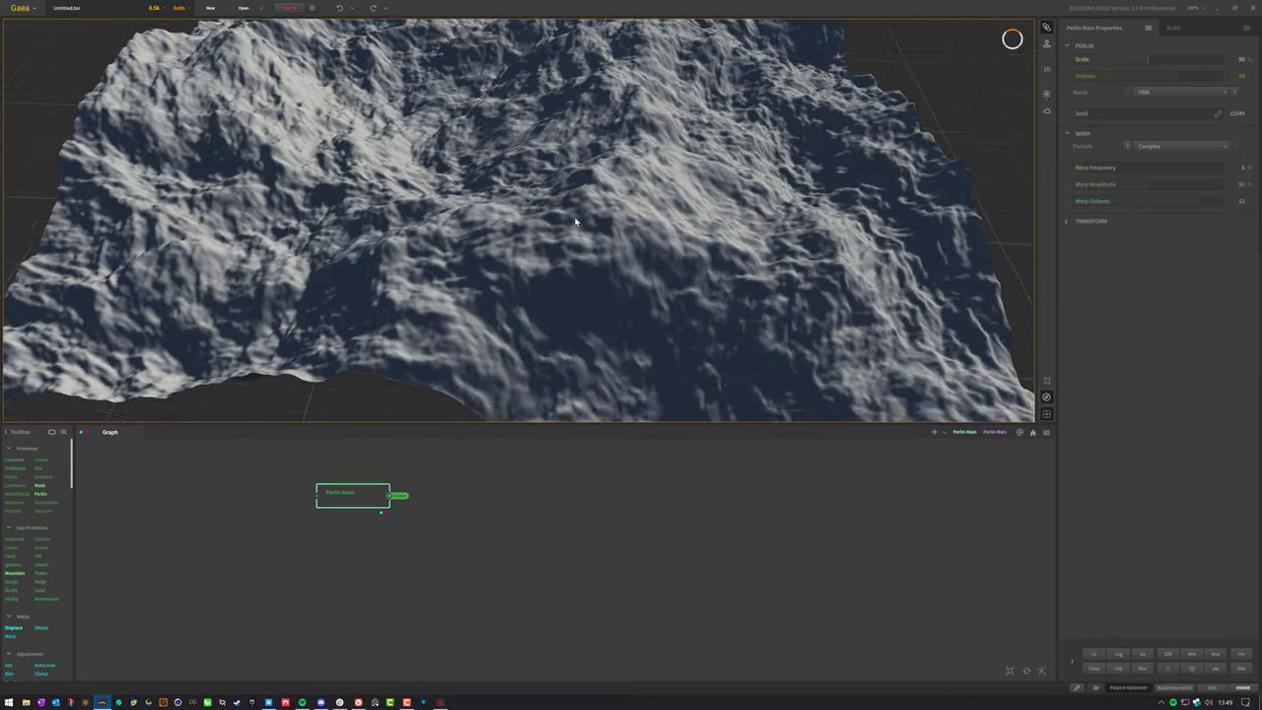
scroll(563, 241, "down", 5)
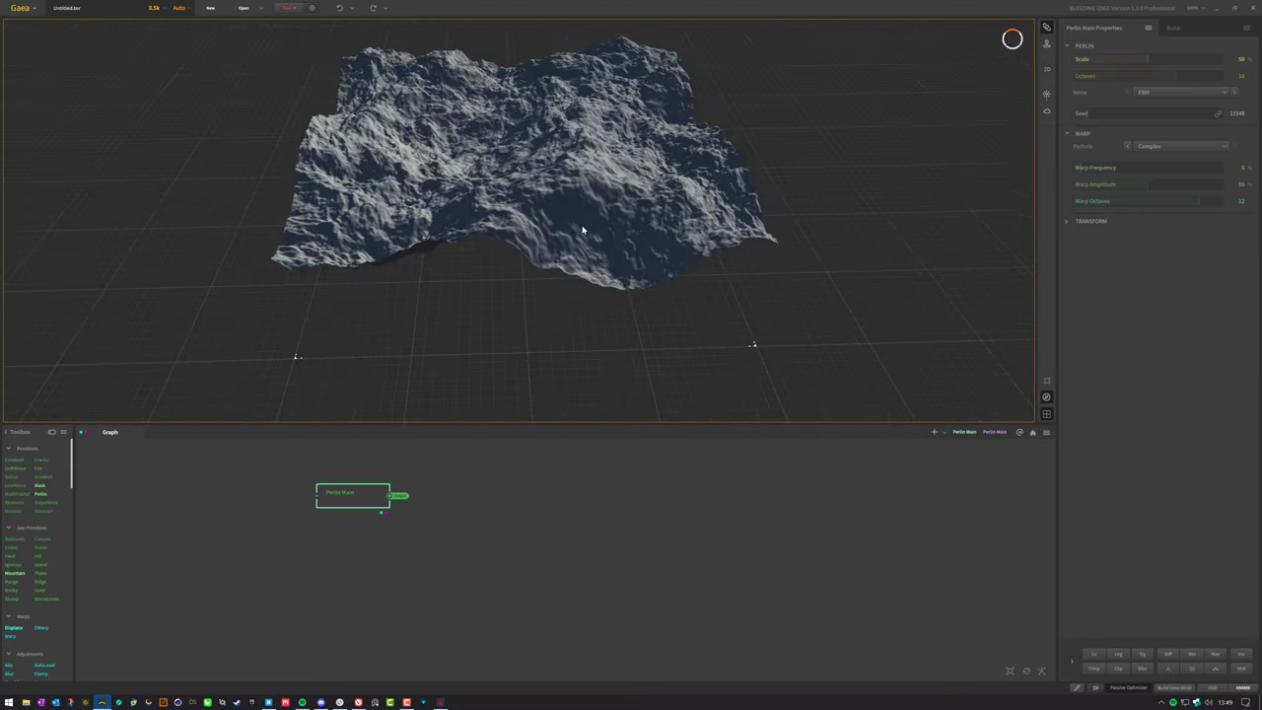
scroll(578, 240, "up", 4)
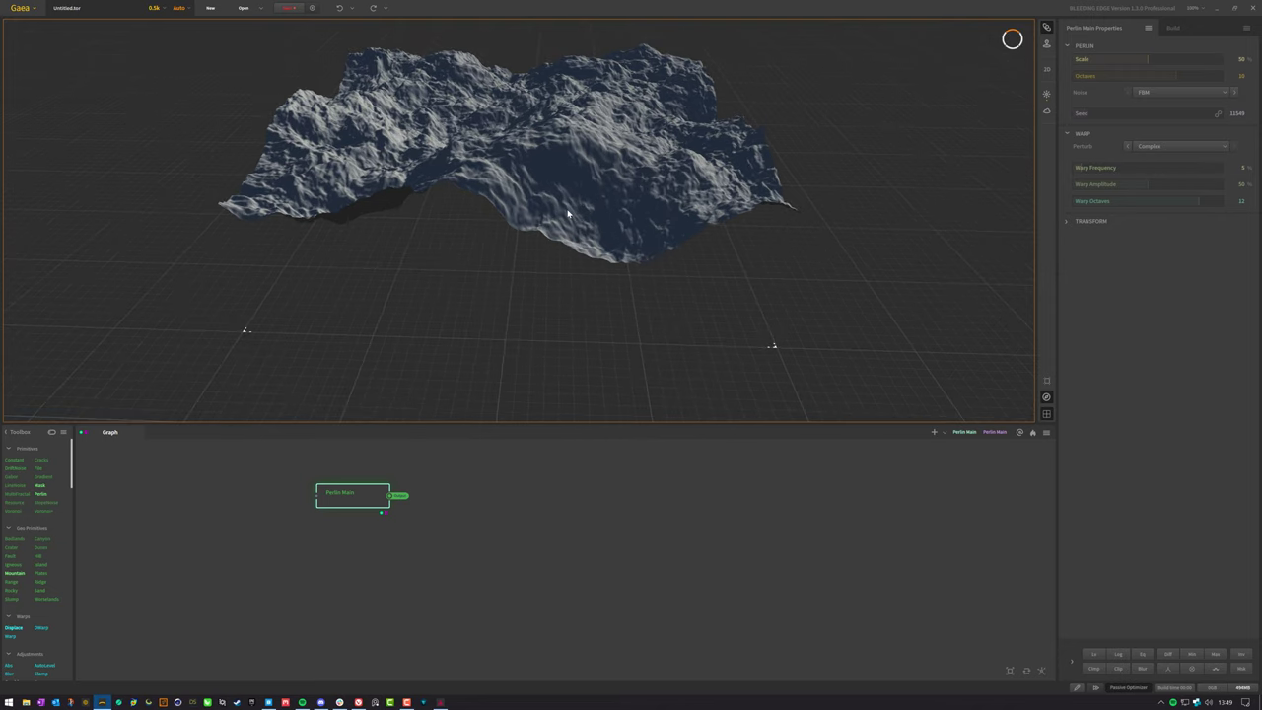
scroll(567, 234, "down", 5)
scroll(563, 242, "up", 3)
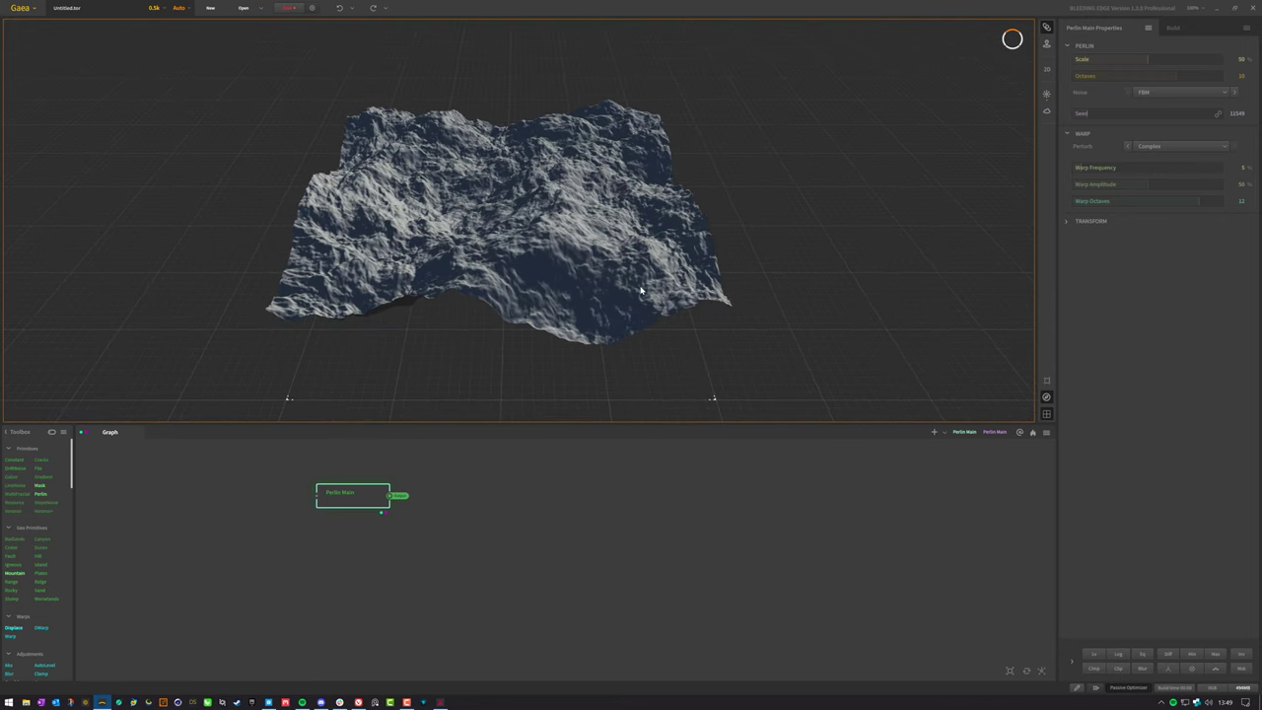
Try darker lighting and shading modes in the viewport while orbiting the terrain
left_click(1047, 96)
left_click(1079, 118)
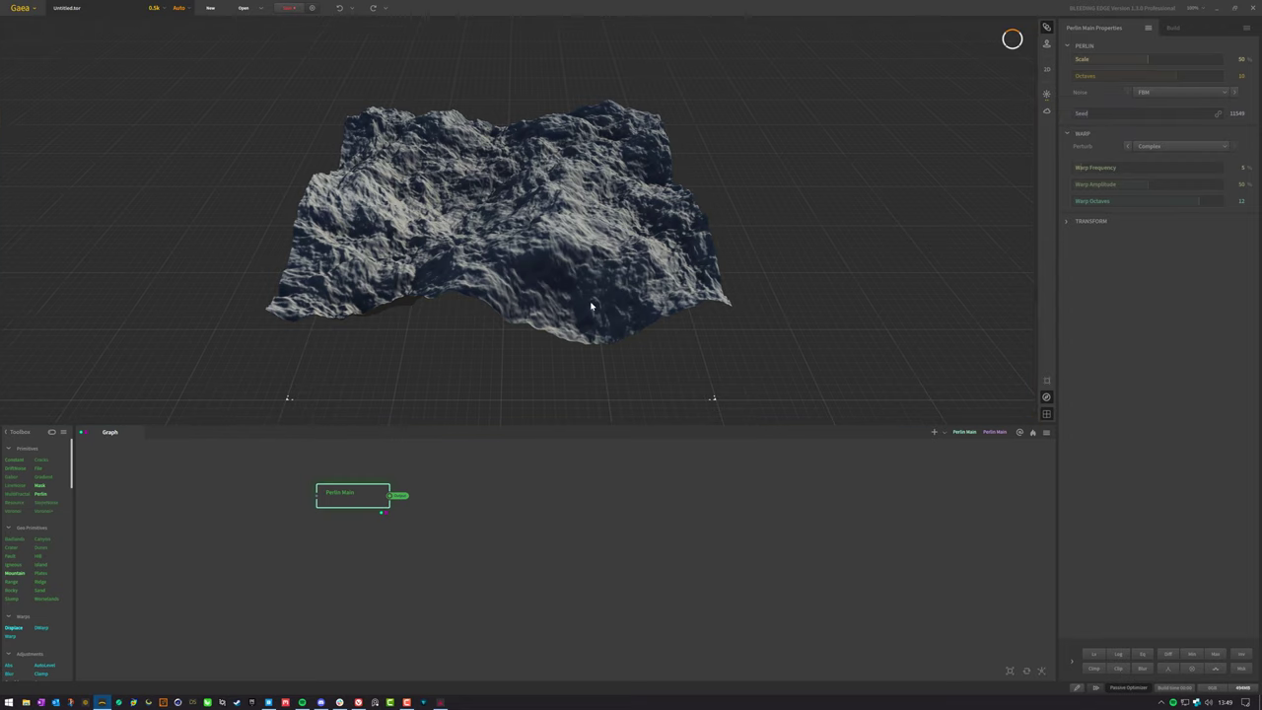
mouse_move(592, 307)
left_mouse_down()
mouse_move(654, 305)
mouse_move(571, 285)
mouse_move(589, 312)
mouse_move(558, 296)
mouse_move(592, 309)
left_mouse_up()
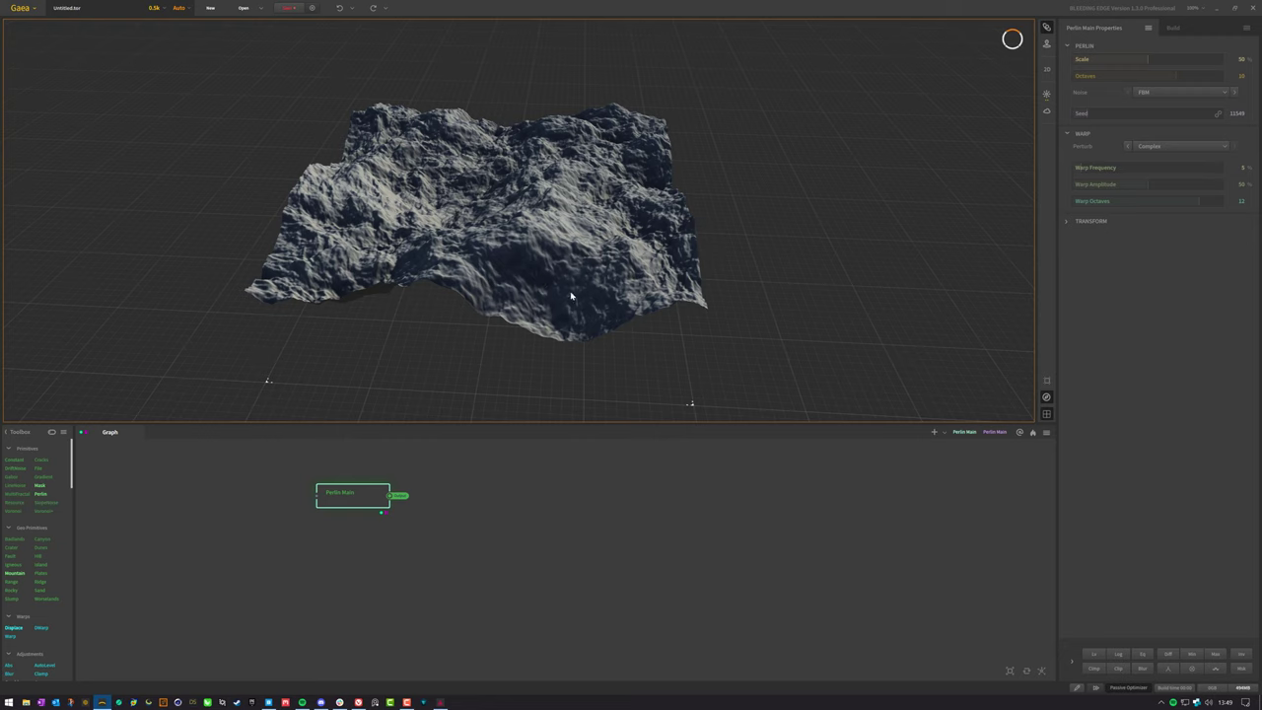
mouse_move(586, 272)
left_mouse_down()
mouse_move(572, 284)
mouse_move(590, 277)
left_mouse_up()
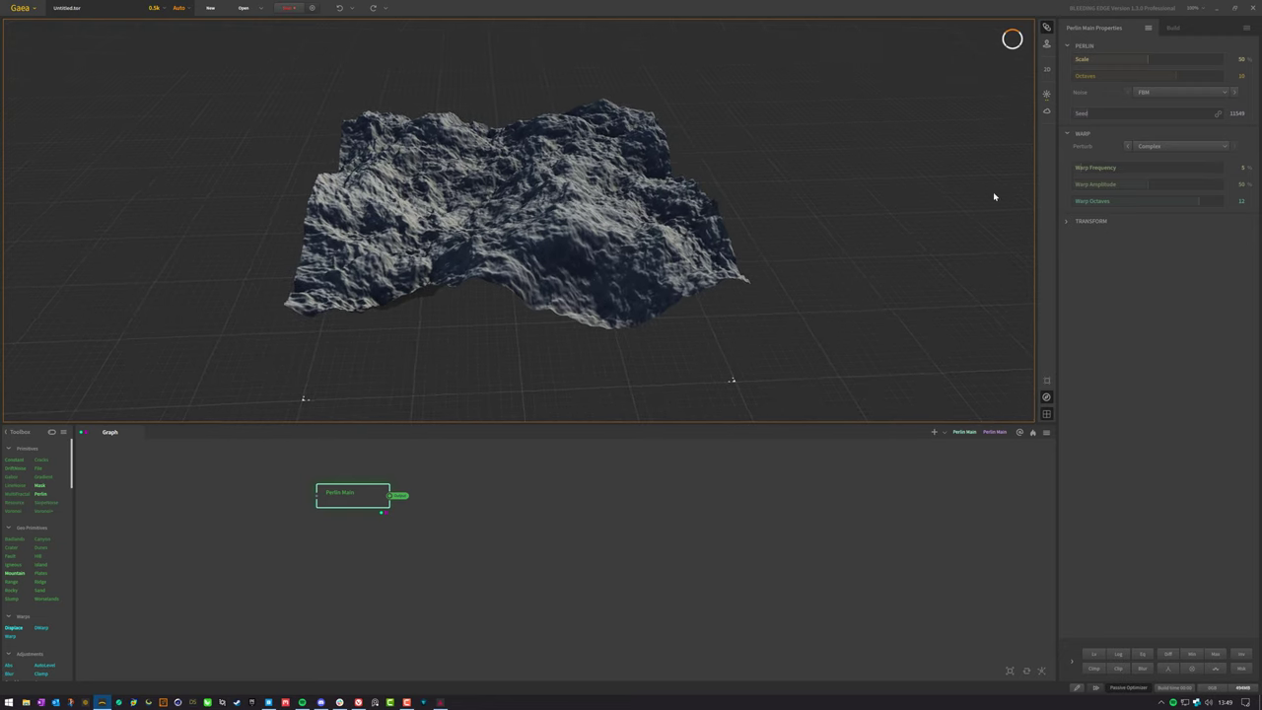
left_click(1047, 93)
left_click(1072, 127)
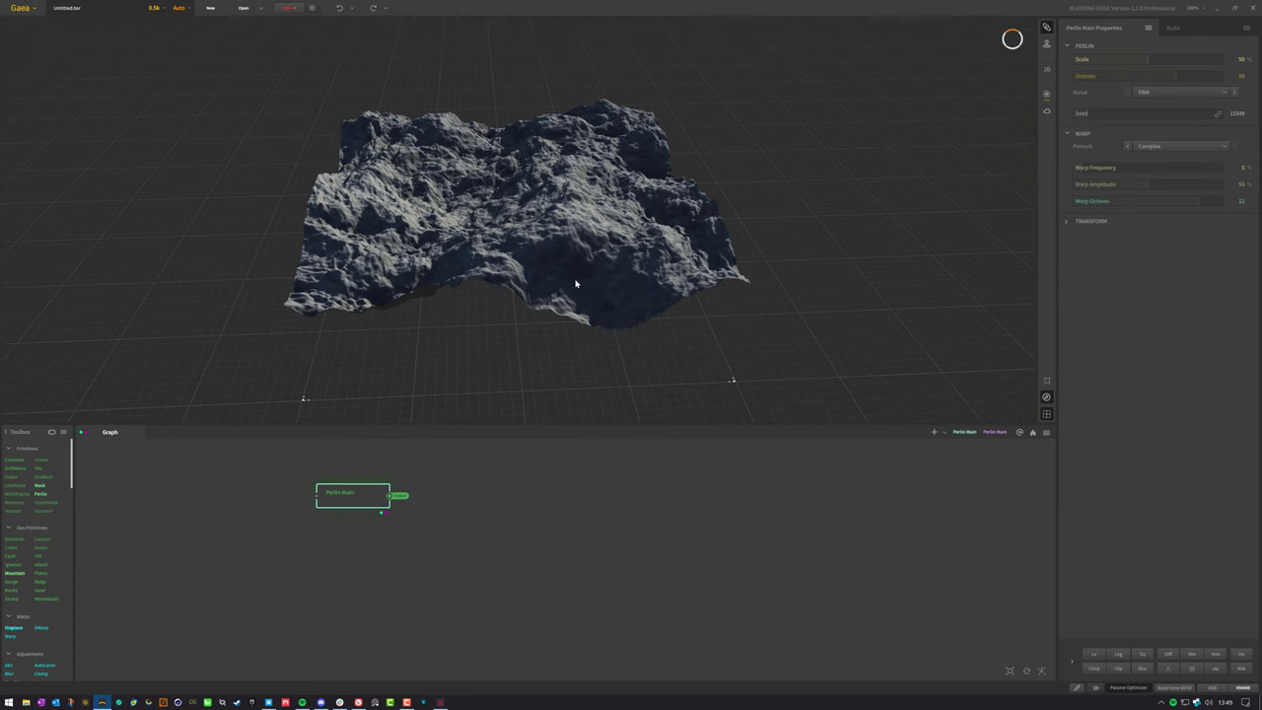
left_click_drag(642, 327, 563, 290)
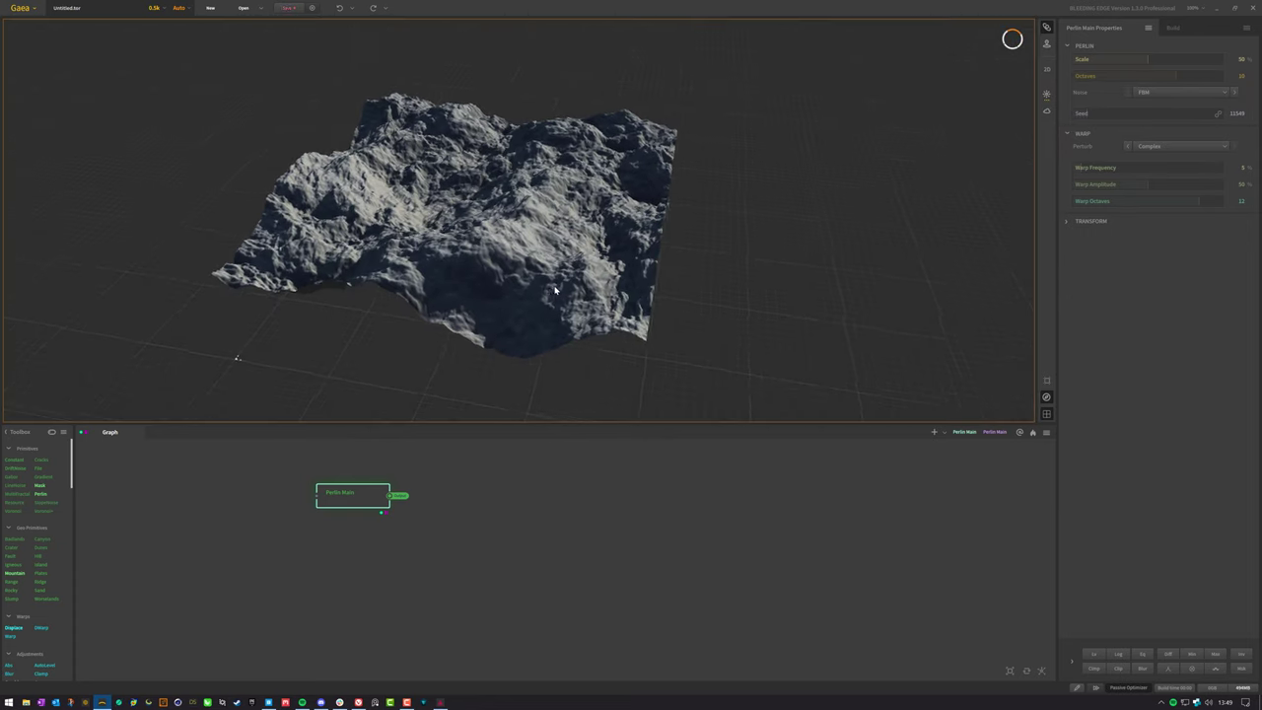
Reposition the sun and settle on sandy shaded lighting for the terrain
left_click(1047, 93)
mouse_move(977, 52)
left_mouse_down()
mouse_move(976, 78)
mouse_move(972, 57)
mouse_move(982, 69)
left_mouse_up()
left_click(1046, 93)
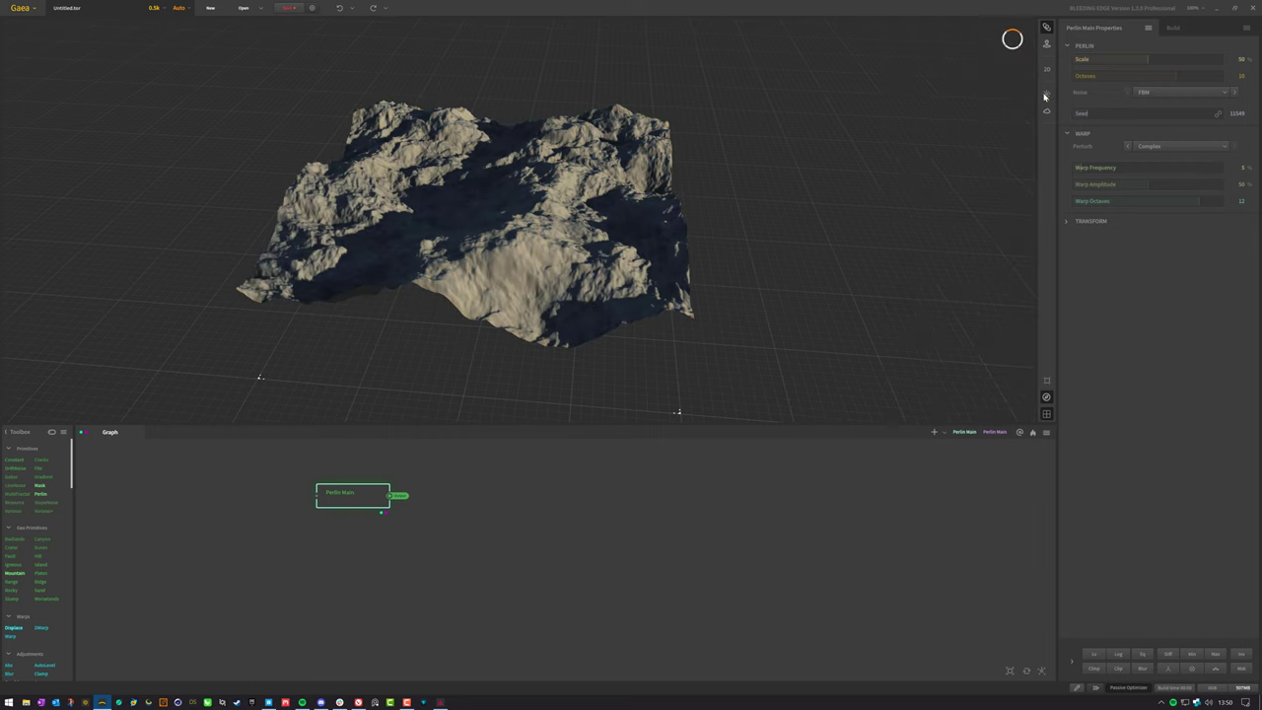
left_click(1047, 94)
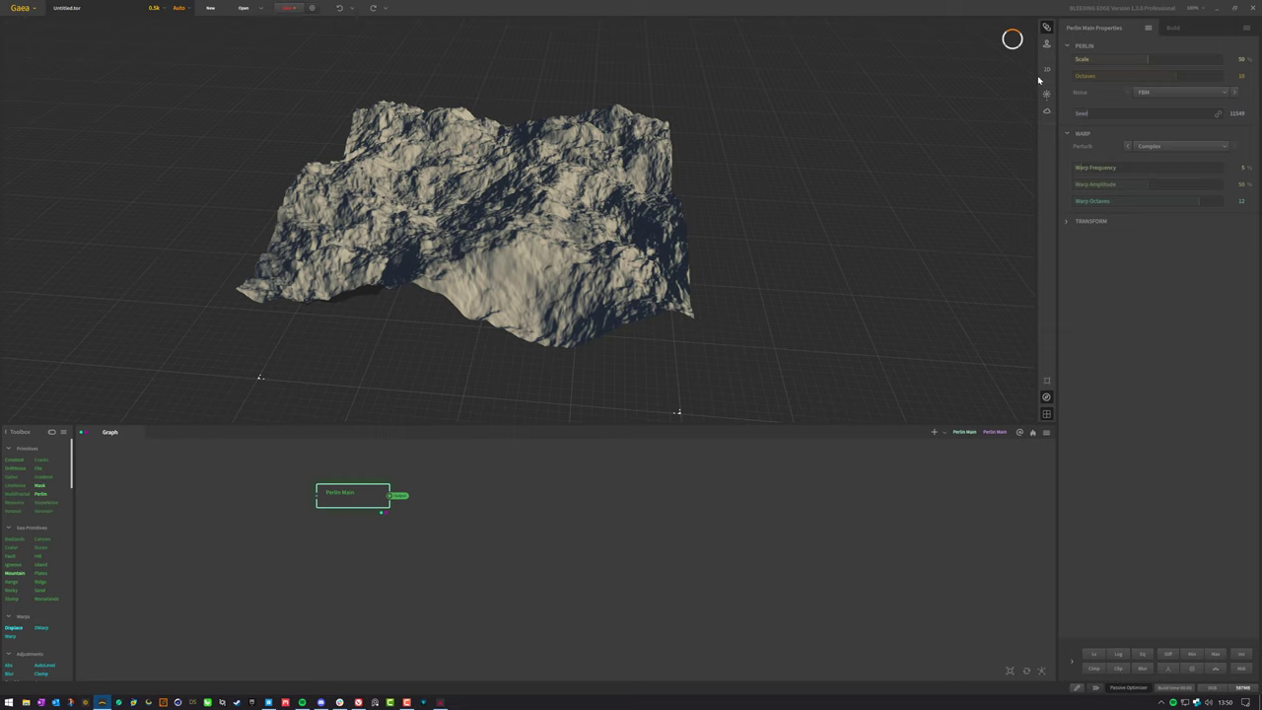
left_click(1046, 93)
left_click(1062, 121)
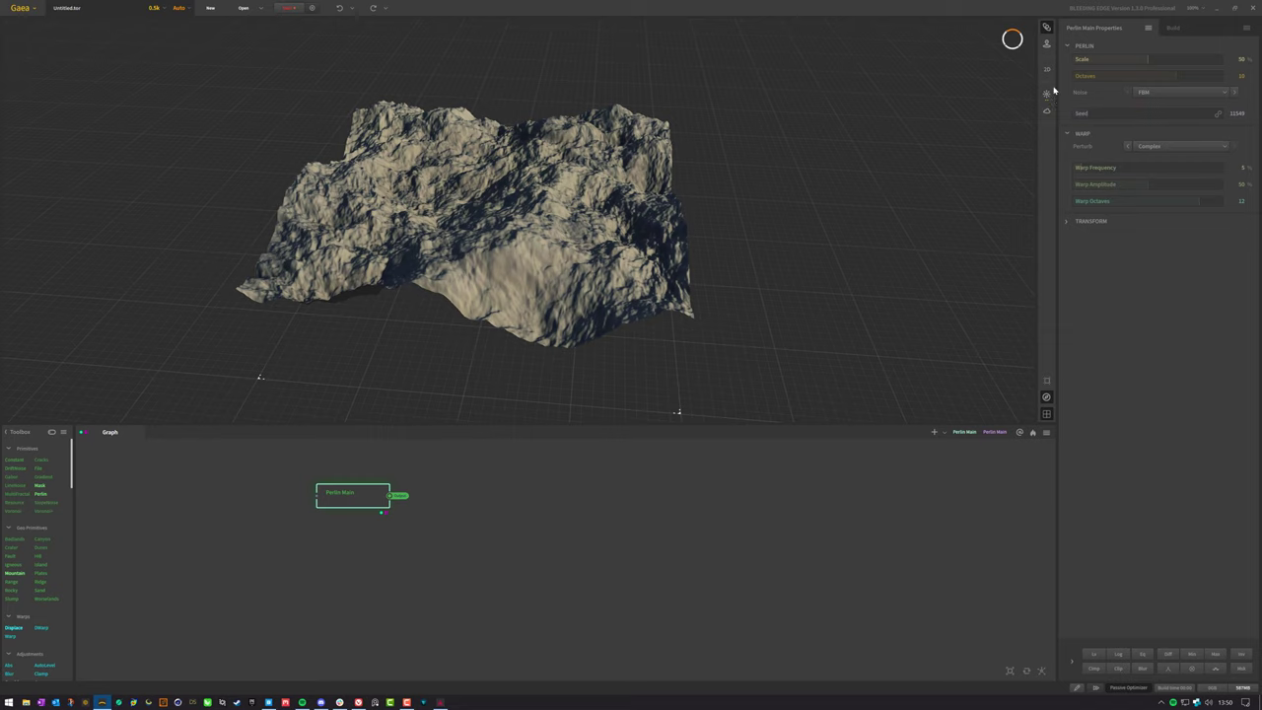
left_click(1047, 94)
left_click(1072, 129)
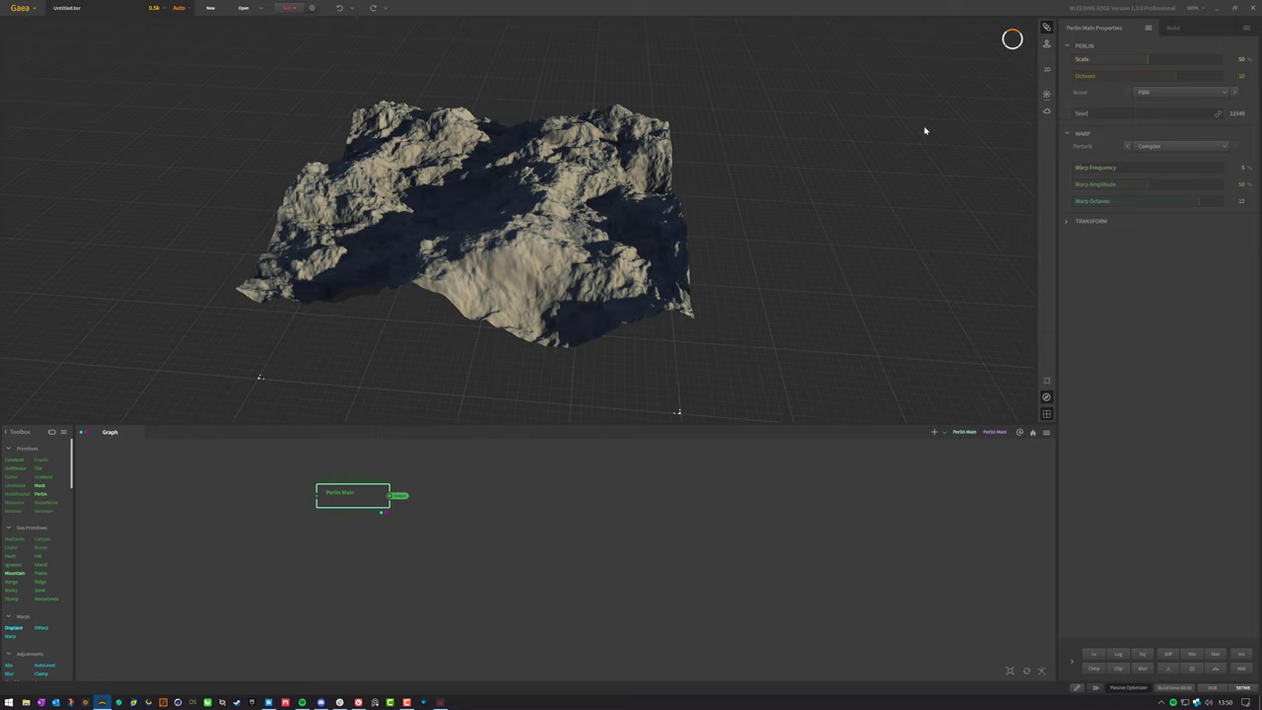
Lower the sun to azimuth 109, elevation 14 for deep shadows, and move Perlin Main lower-left
left_click(1047, 94)
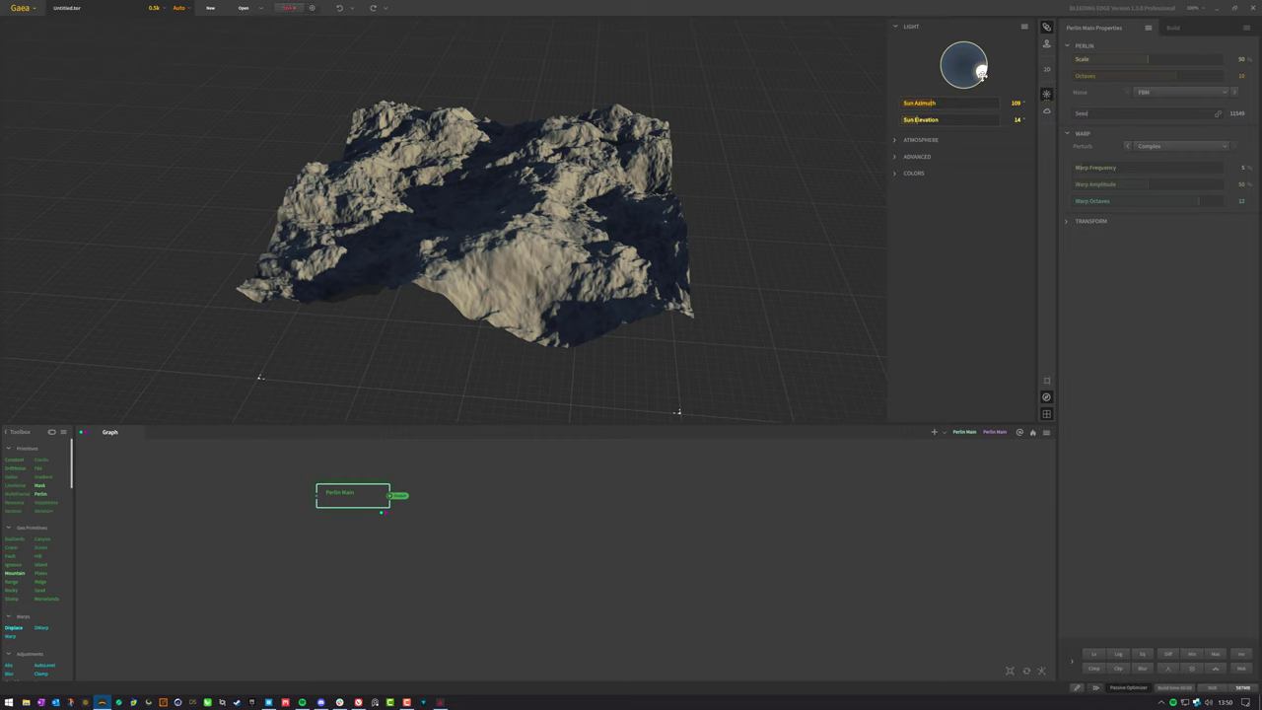
left_click_drag(981, 72, 980, 69)
left_click(588, 496)
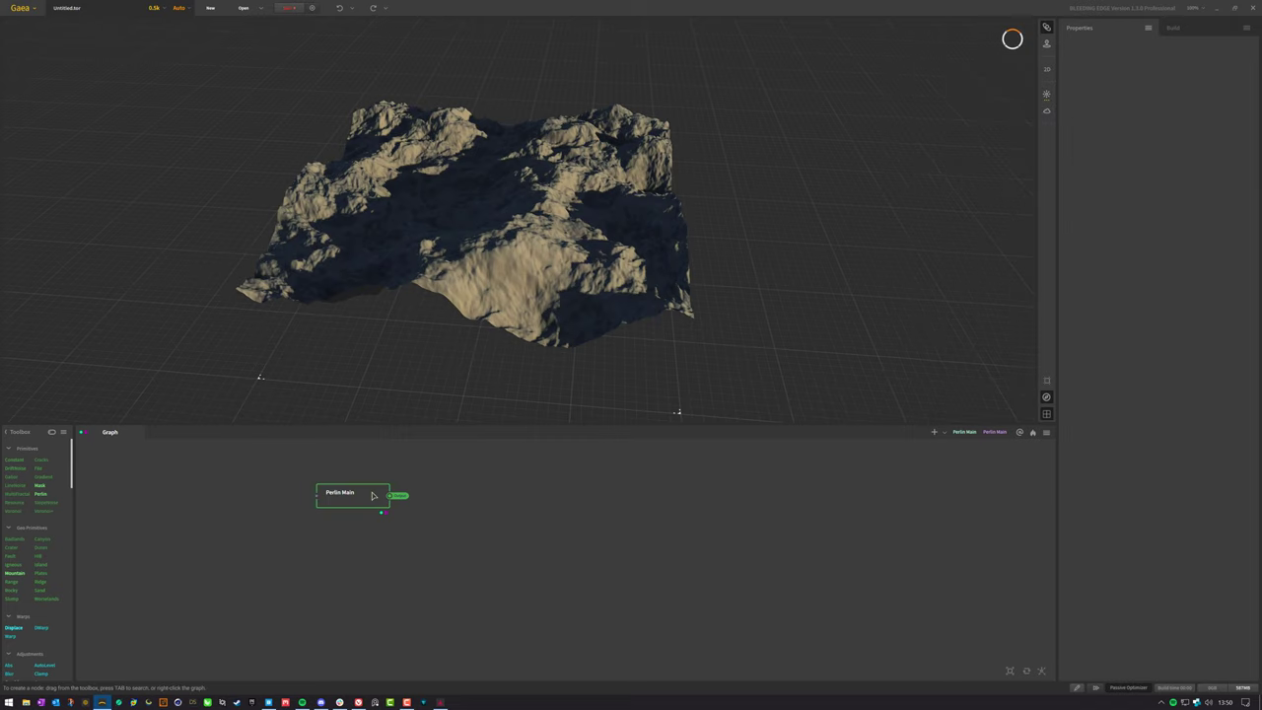
left_click_drag(340, 493, 317, 526)
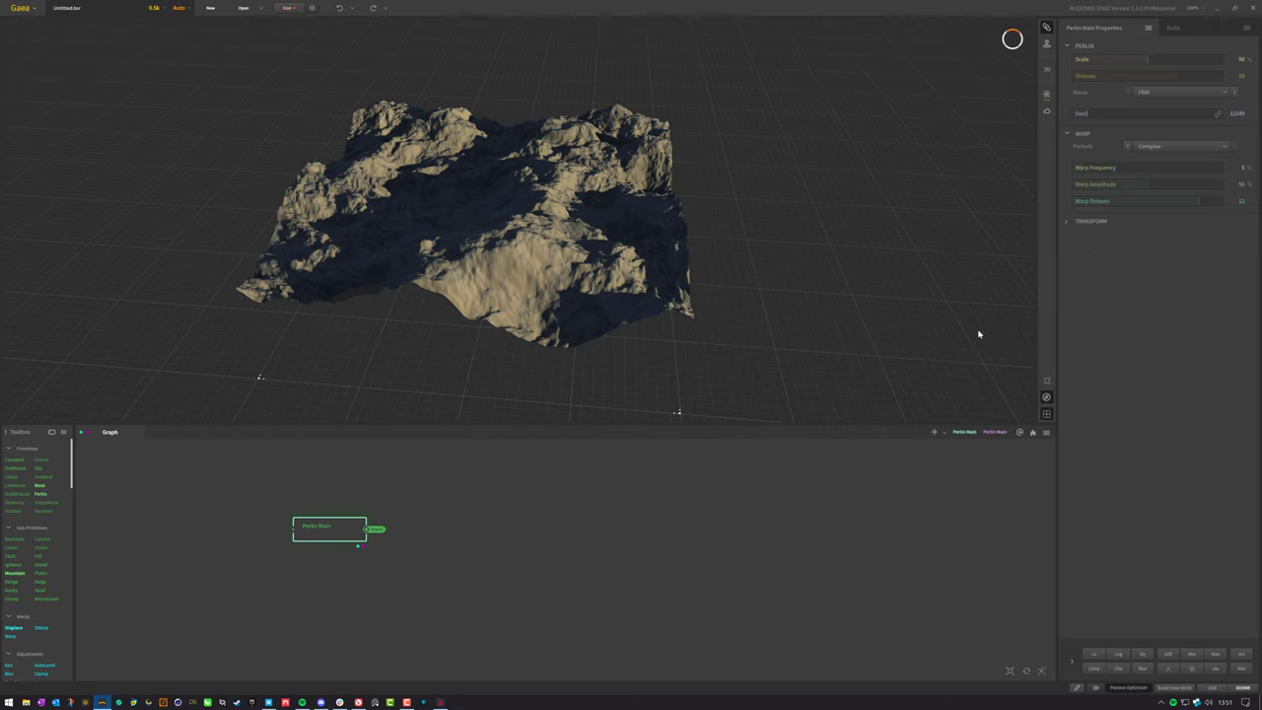
Move the Perlin Main node slightly down-right, then box-select and deselect it
left_click(547, 491)
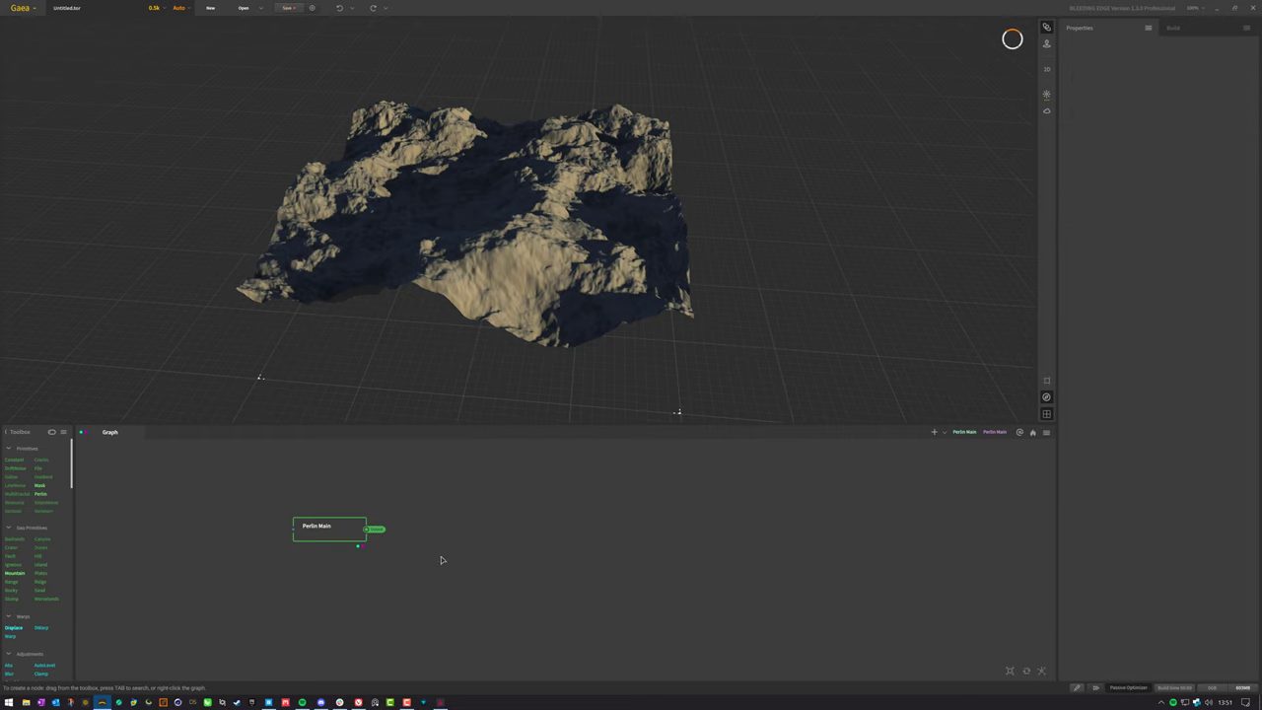
left_click_drag(335, 534, 368, 565)
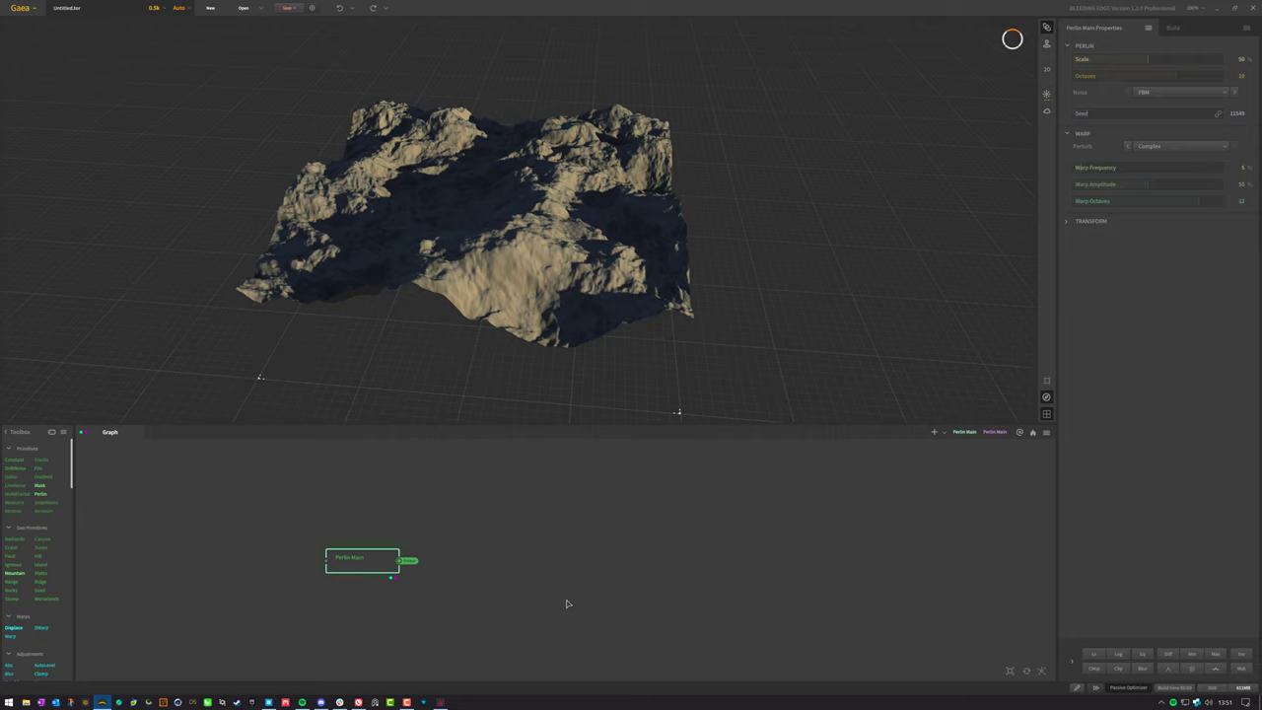
left_click(484, 601)
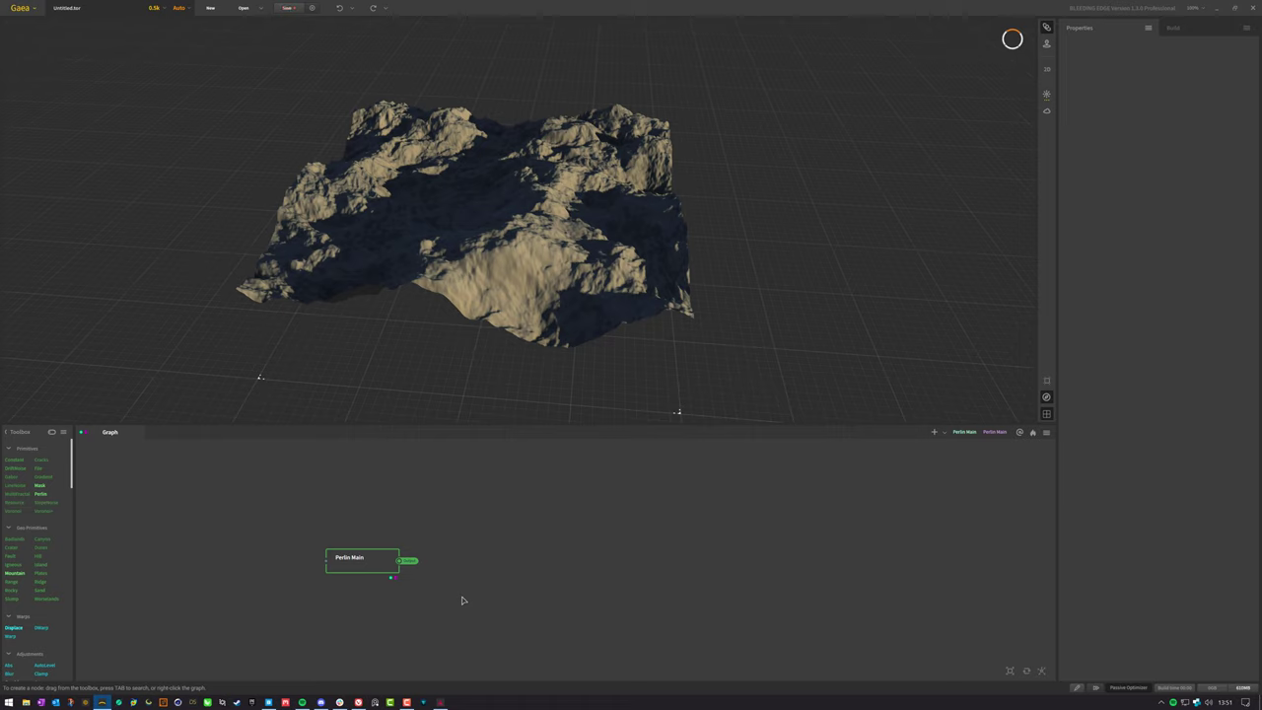
left_click_drag(463, 600, 268, 501)
left_click(522, 606)
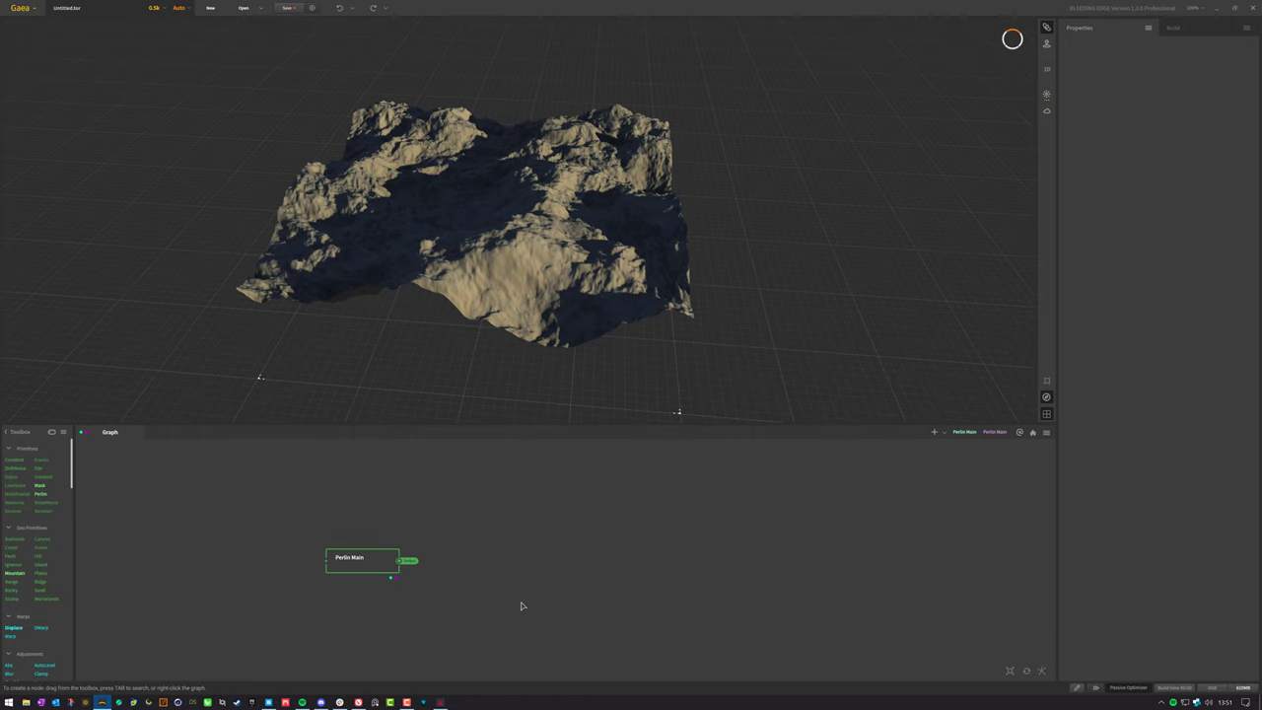